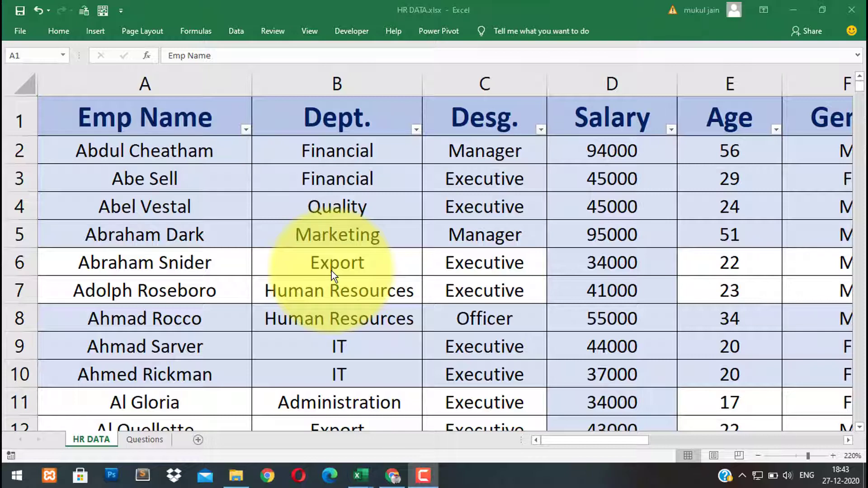
Place the cursor on the Emp Name header and compare it with the Dept. header
left_click(231, 122)
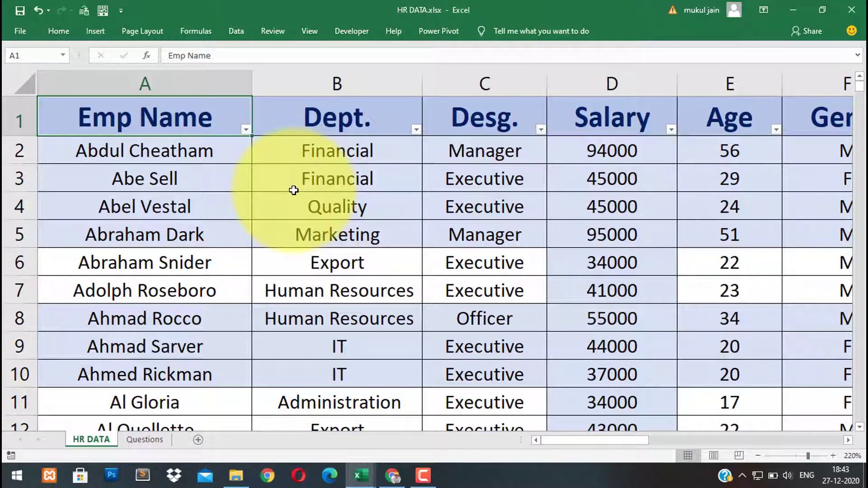
key("Right")
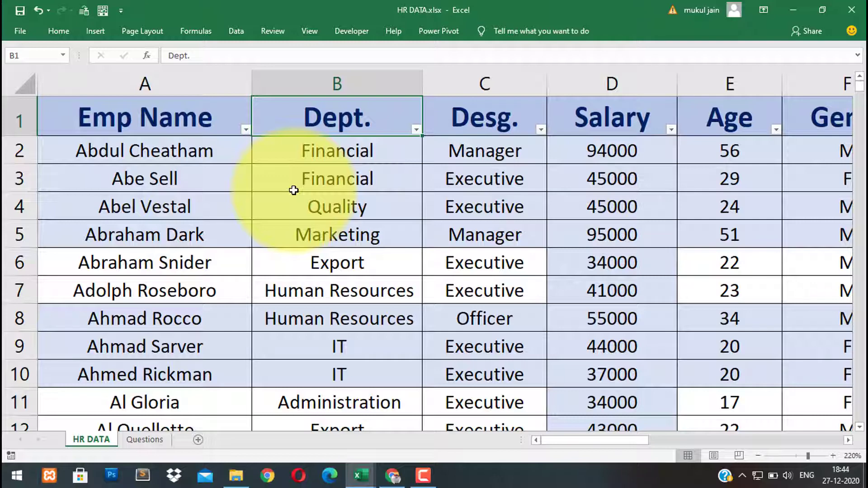
key("Left")
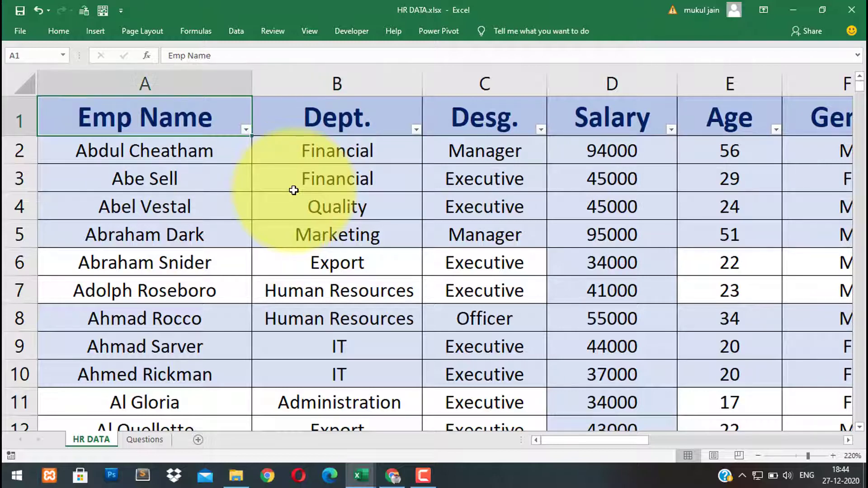
key("Right")
key("Left")
Select all 750 employee names in column A, then return to the Emp Name and Dept. headers
key("Down")
key("Down")
key("Down")
key("Down")
key("Down")
key("Down")
key("Down")
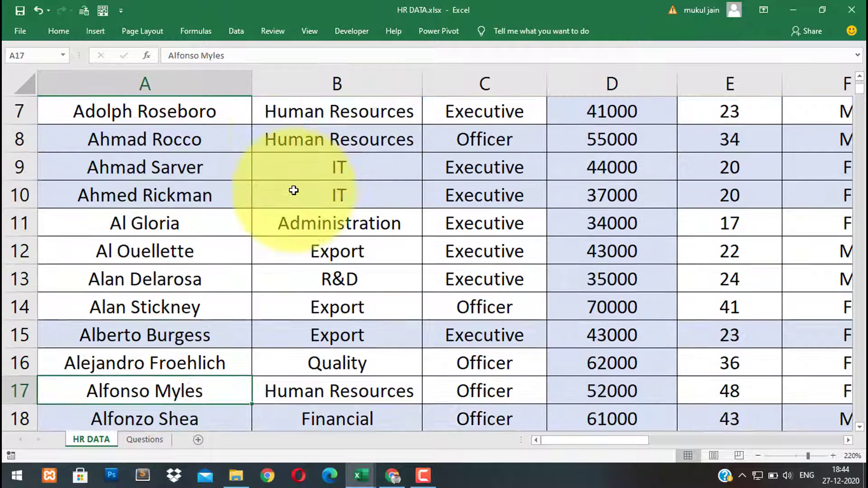
key("ctrl+Up")
key("Down")
key("ctrl+shift+Down")
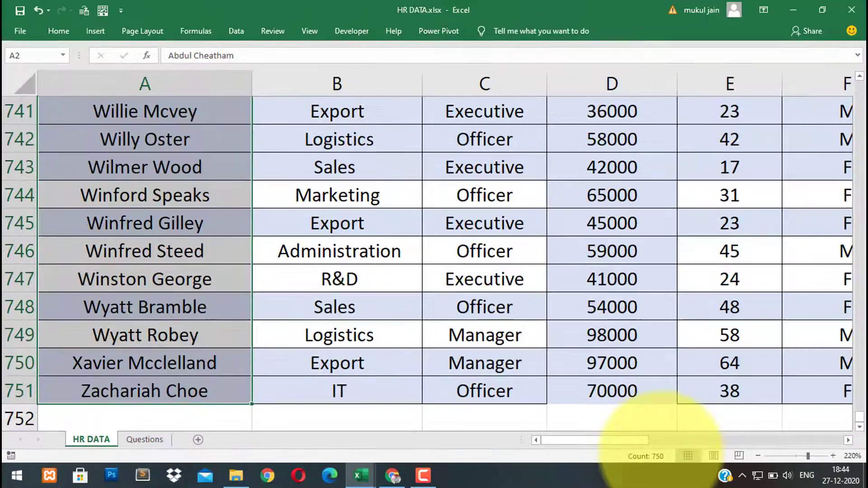
left_click(182, 209)
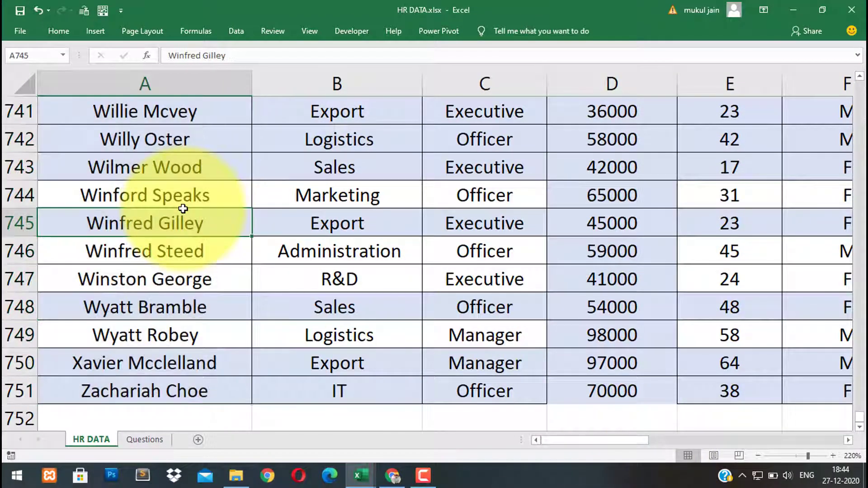
key("ctrl+Up")
key("Right")
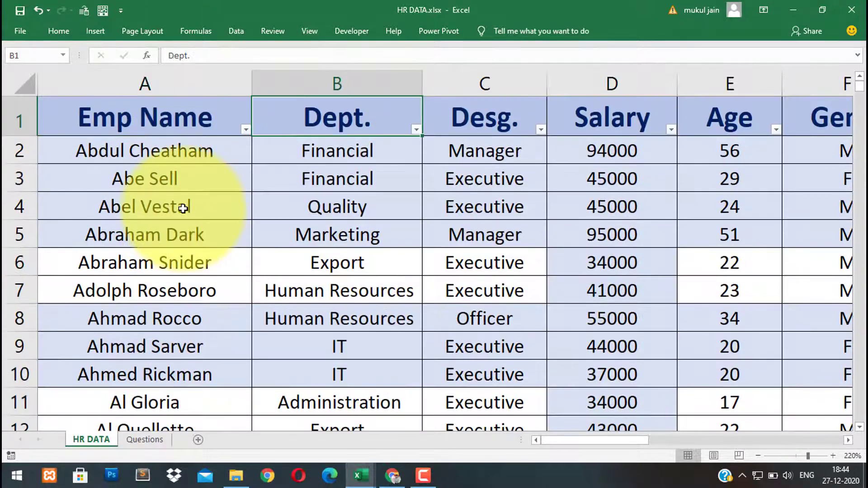
key("Left")
key("Right")
key("Left")
key("Right")
Move across the headers from Desg., Salary, Age, Gend., Pymt, Joining, Status, City and PayType to AgeGrp
key("Right")
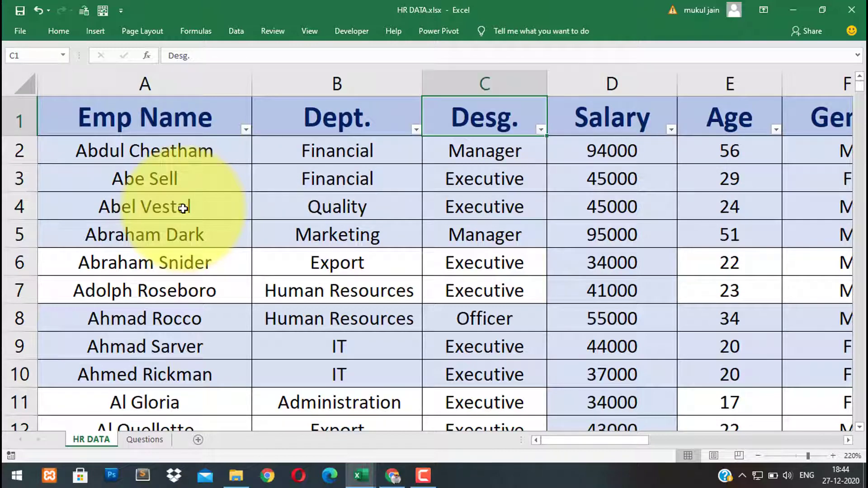
key("Right")
key("Left")
key("Left")
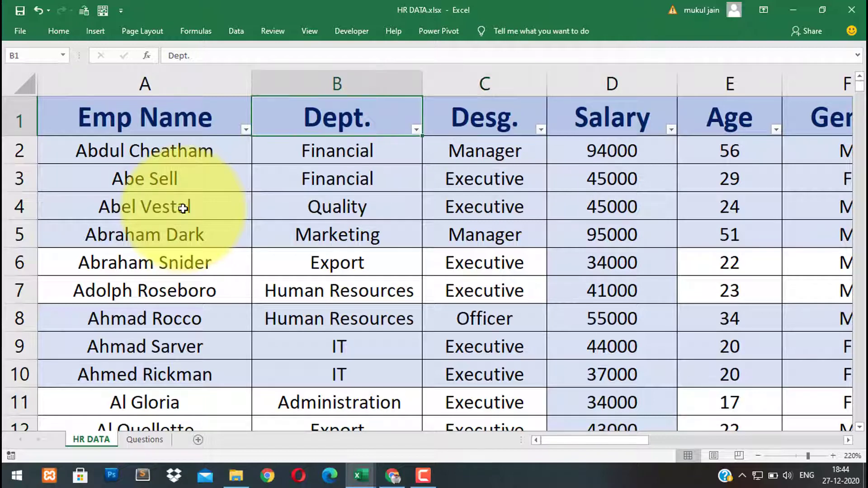
key("Left")
key("Right")
key("Right")
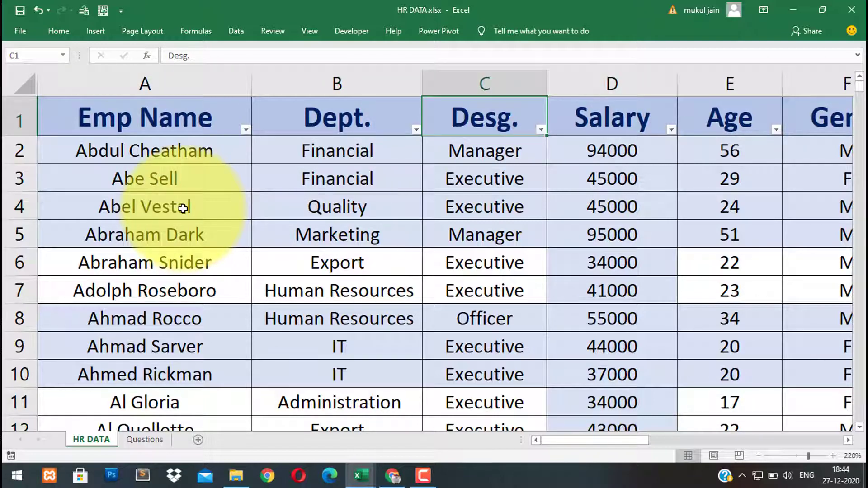
key("Right")
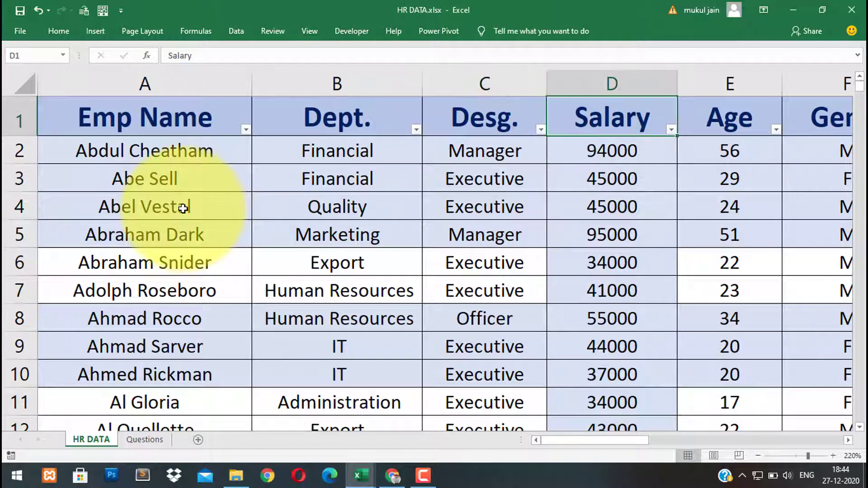
key("Right")
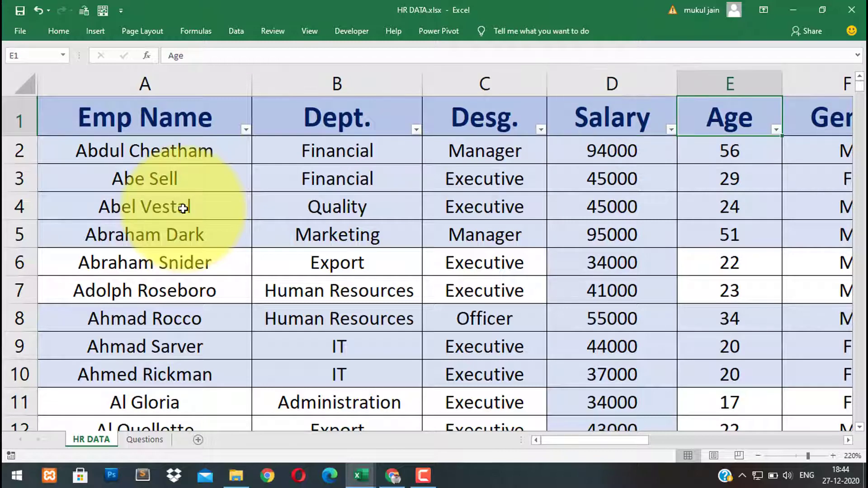
key("Right")
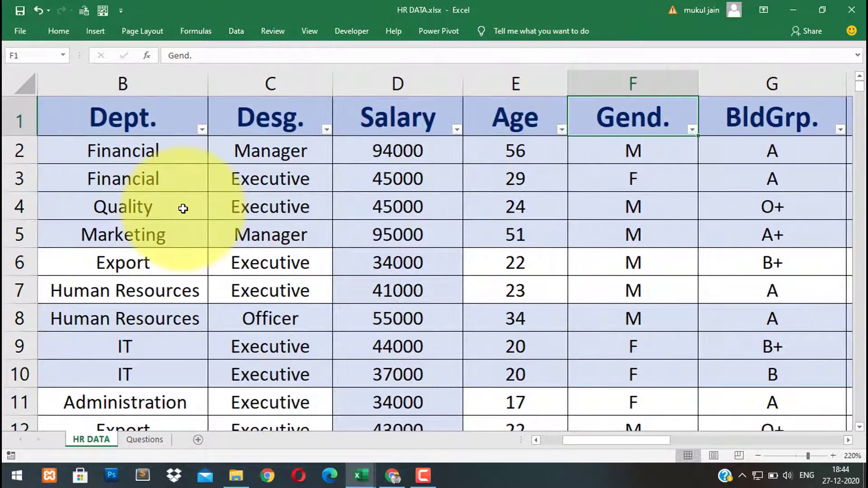
key("Right")
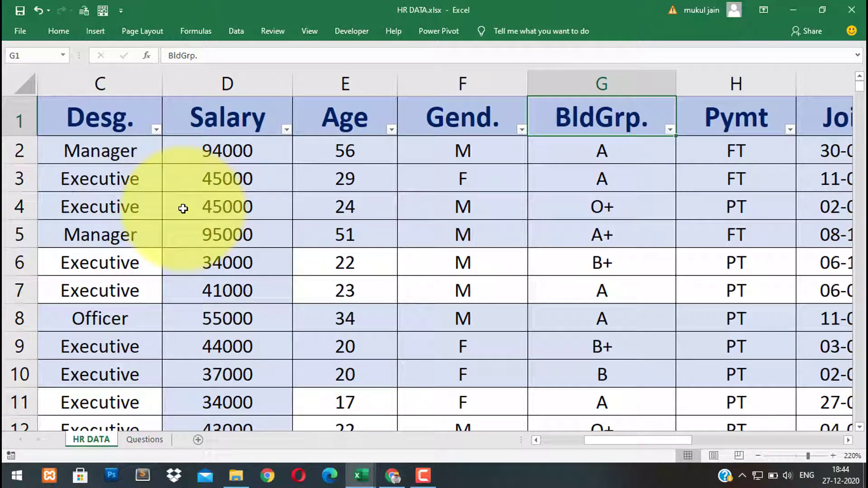
key("Right")
key("Left")
key("Right")
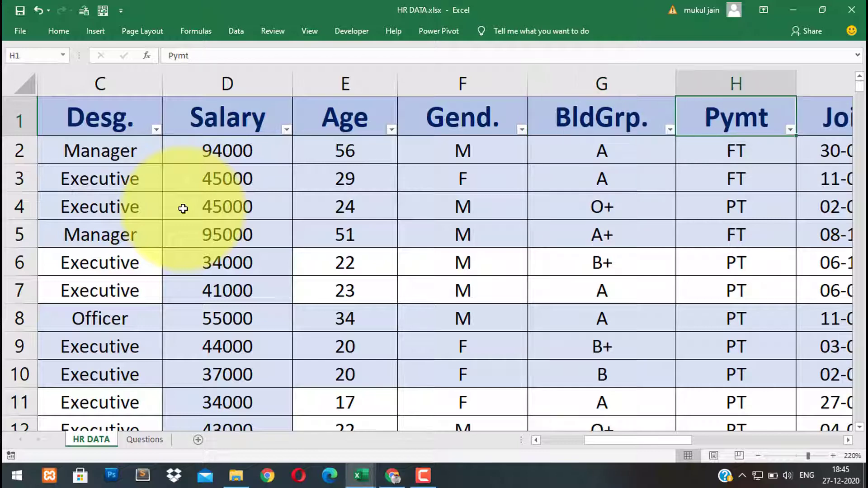
key("Right")
key("Left")
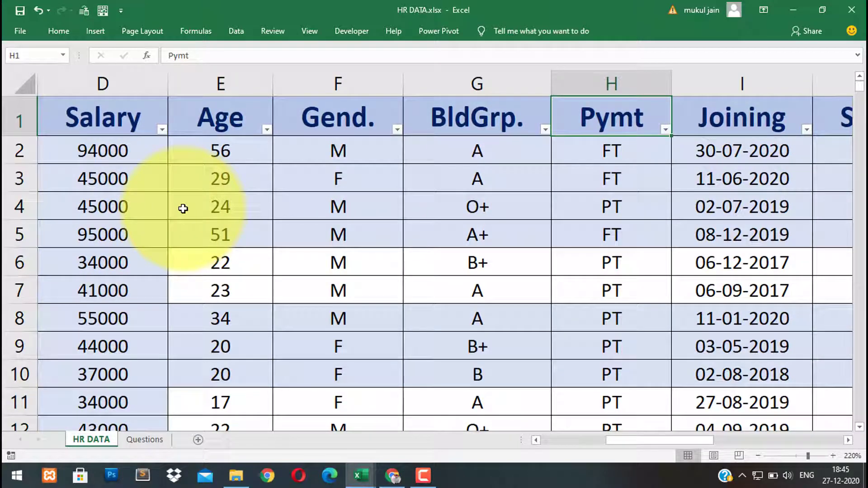
key("Right")
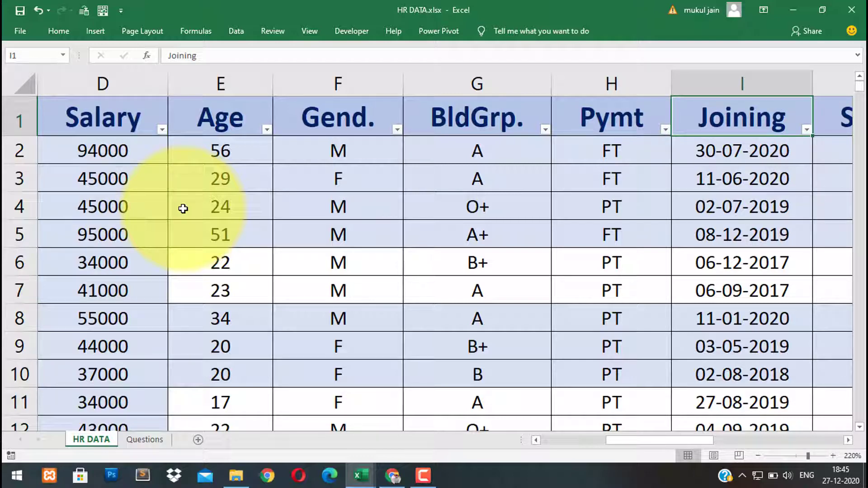
key("Right")
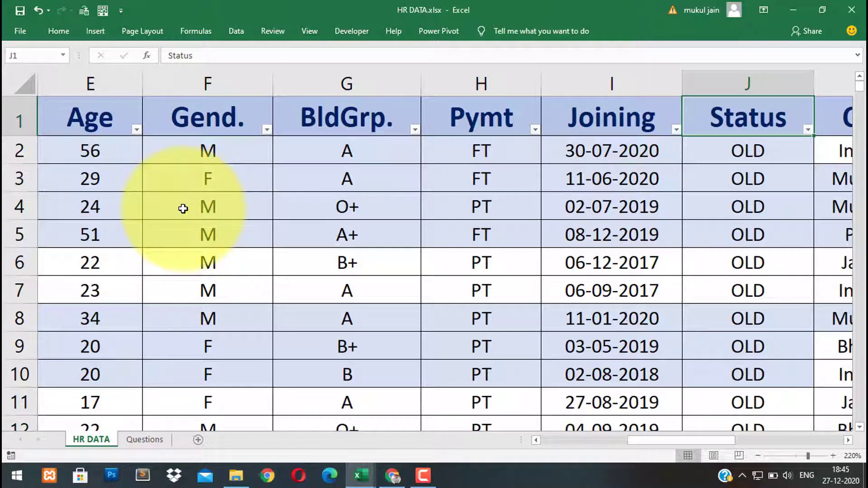
key("Right")
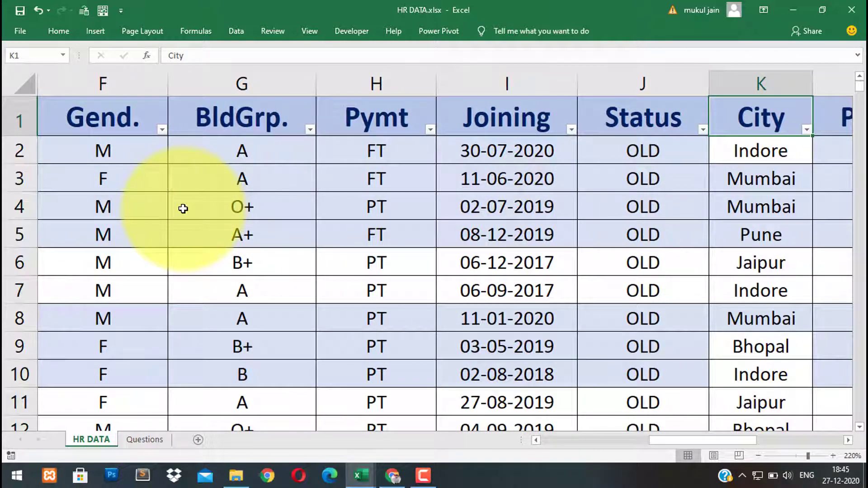
key("Right")
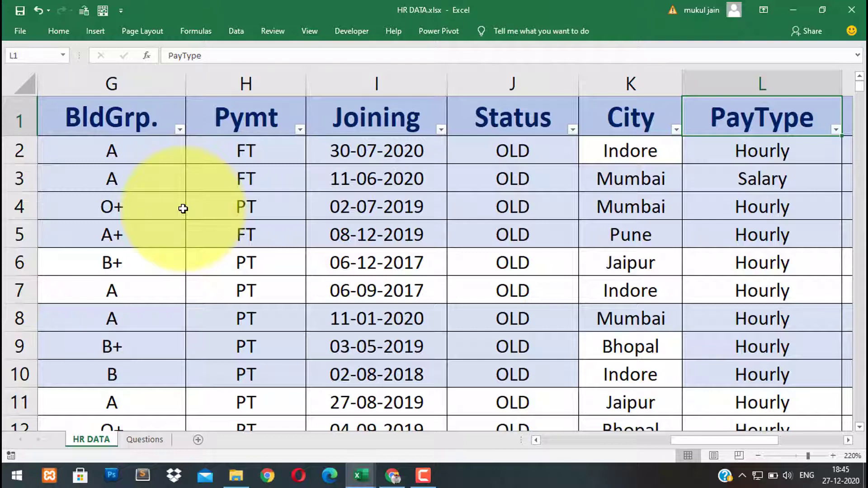
key("Right")
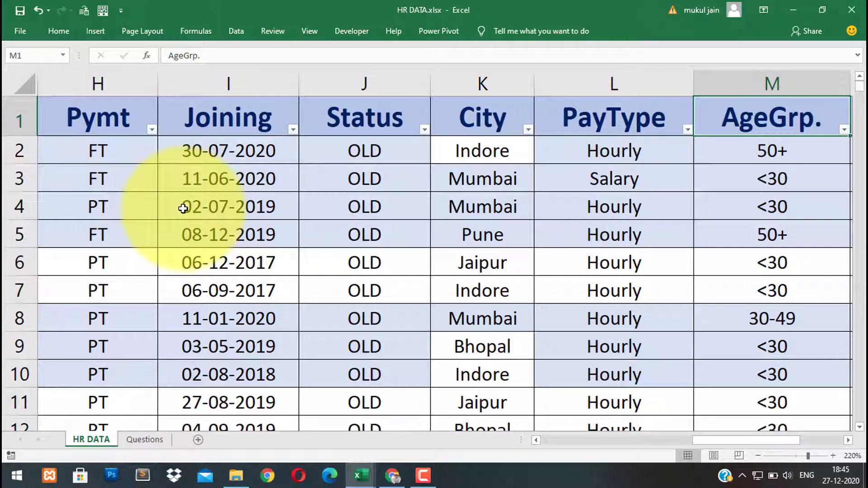
Preview the AgeGrp. filter options without applying a filter
scroll(183, 208, "right", 2)
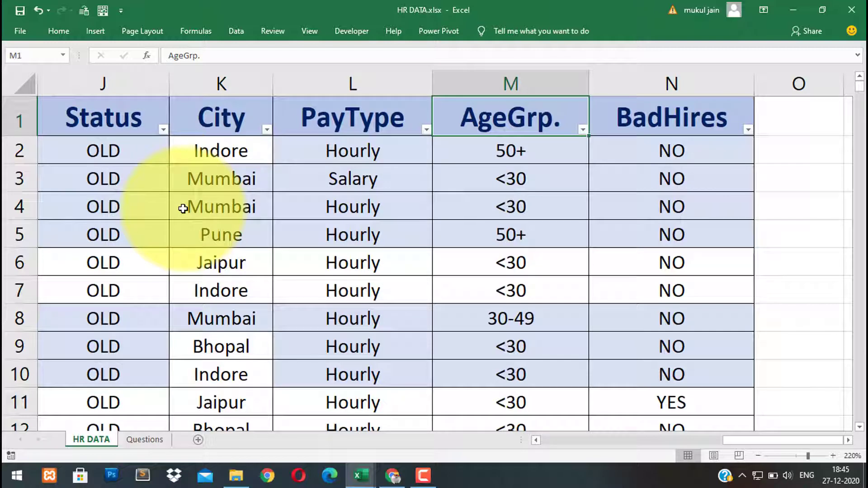
key("alt+Down")
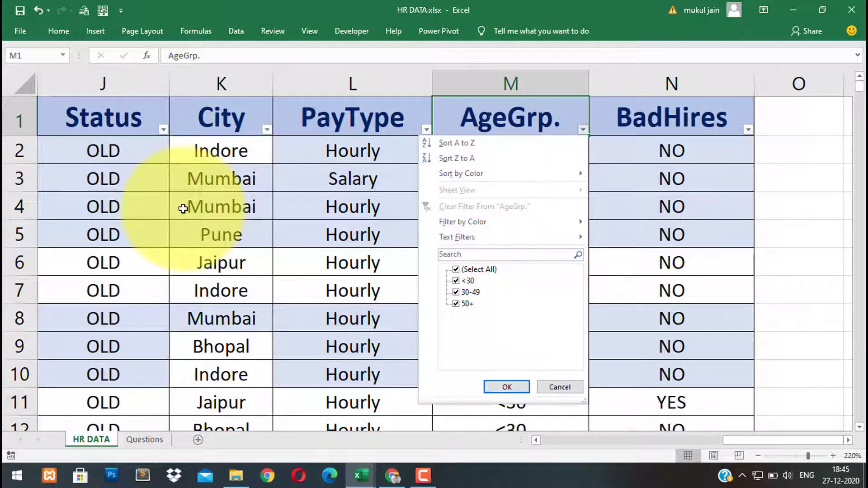
key("Down")
key("Down")
key("Down")
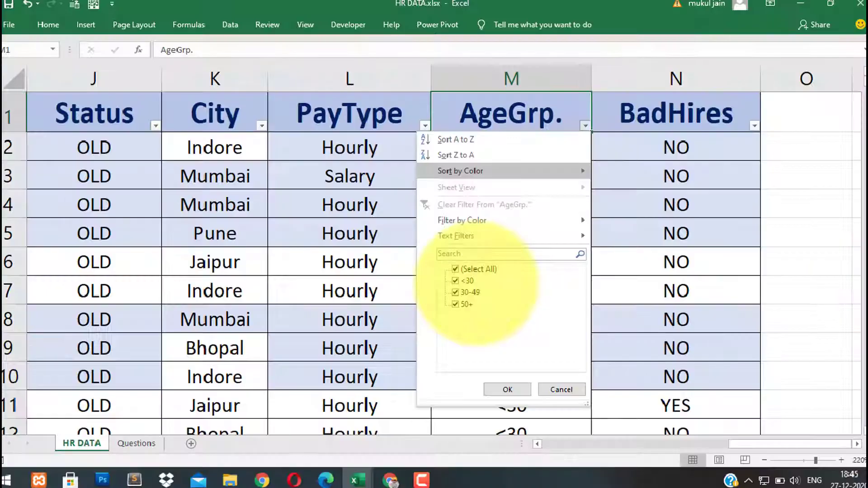
key("Escape")
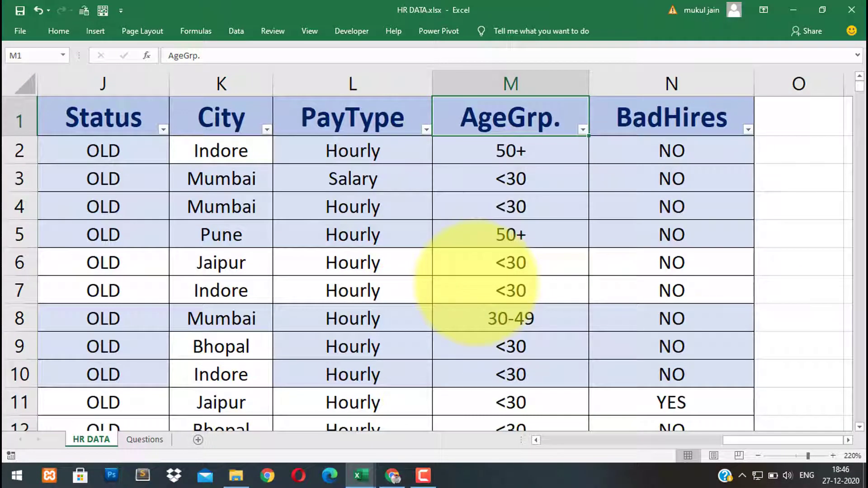
Preview the BadHires filter values twice without filtering
key("Right")
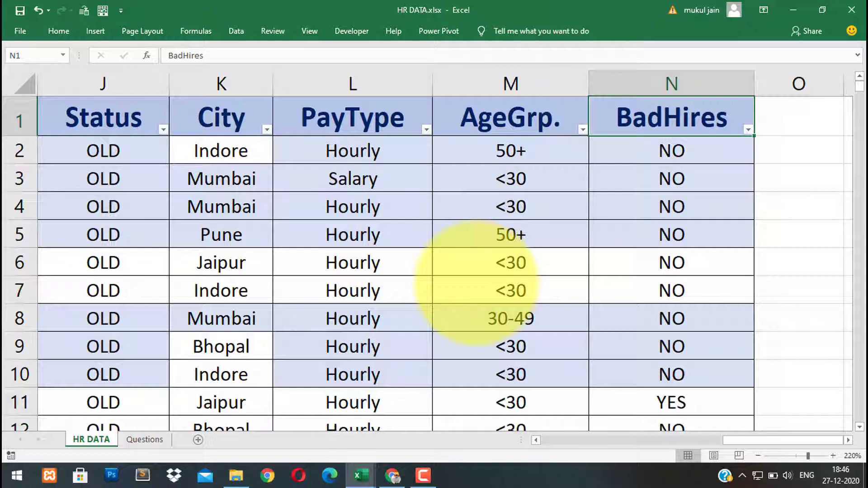
key("alt+Down")
key("Down")
key("Down")
key("Down")
key("Down")
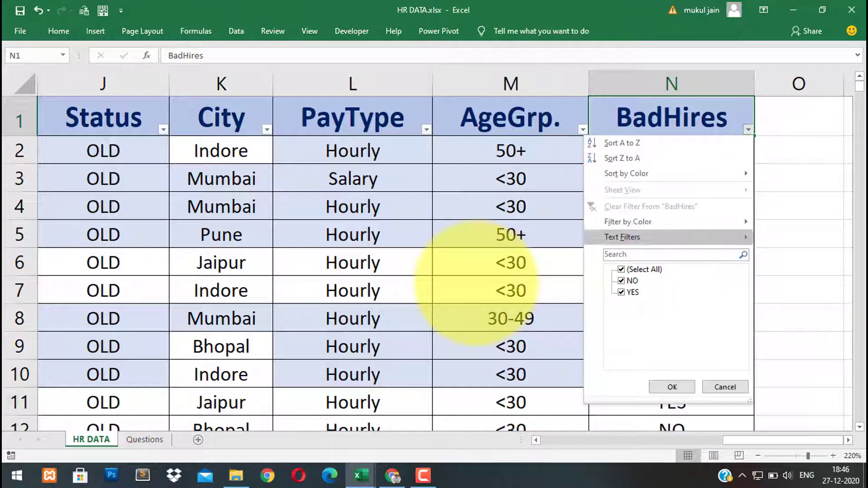
key("Down")
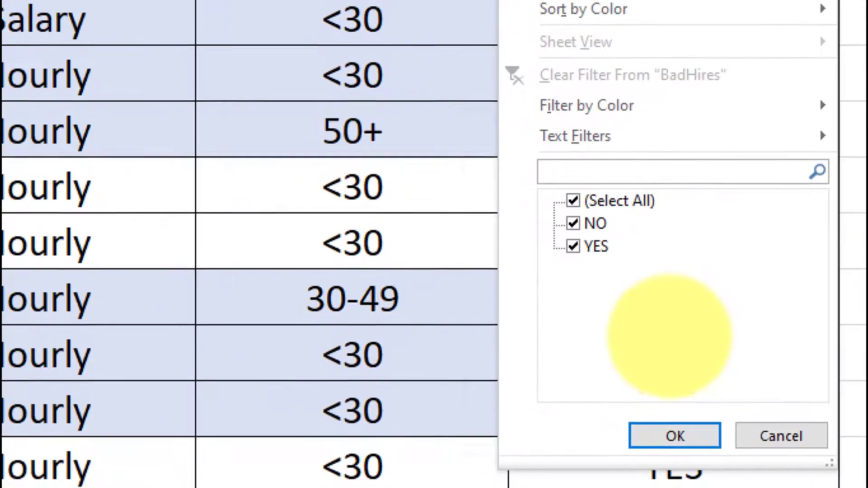
key("Escape")
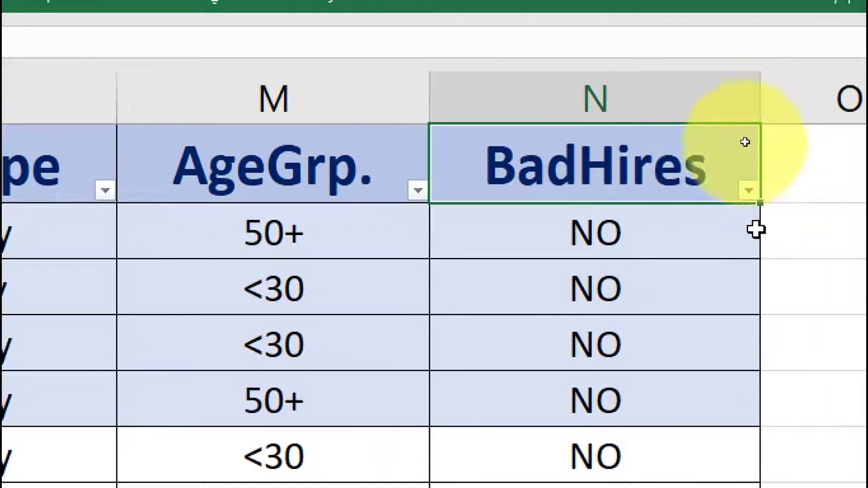
left_click(810, 190)
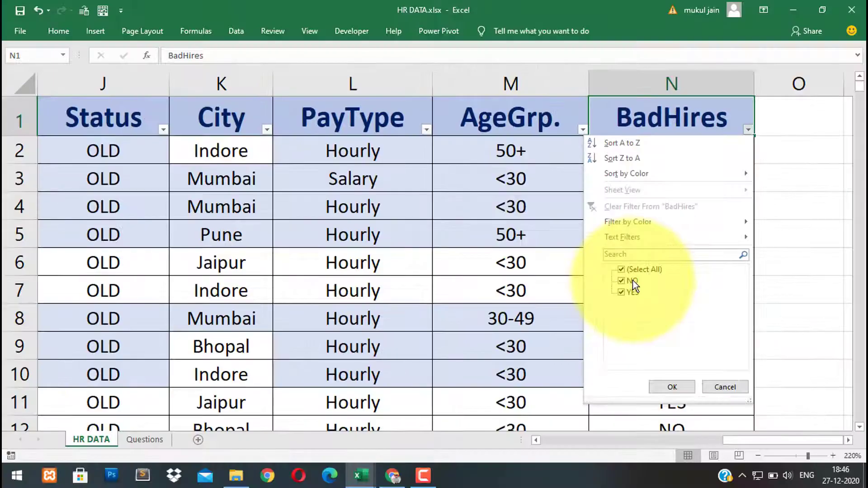
key("Escape")
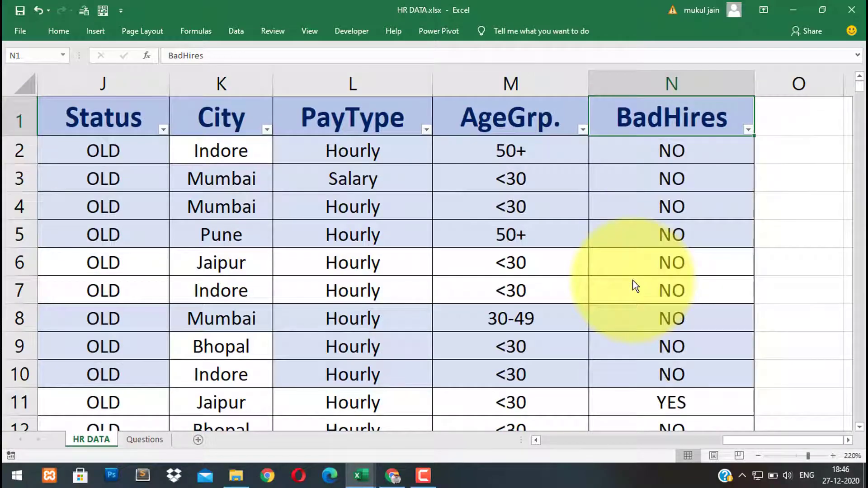
key("Down")
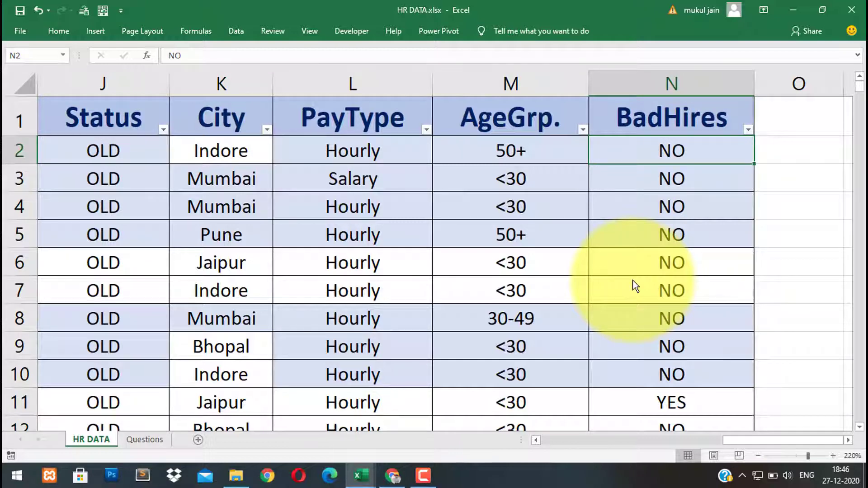
Return to column A, select the whole data range, go back to A1, and show the Dept. filter list
key("ctrl+Left")
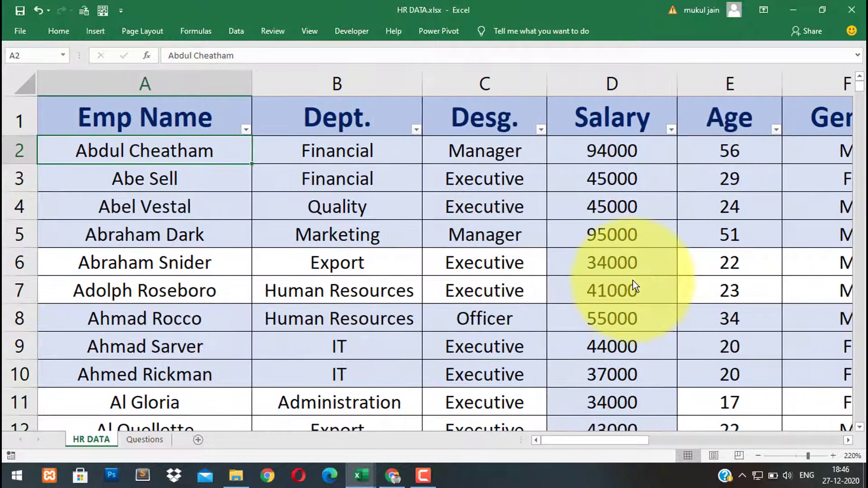
key("ctrl+Up")
key("ctrl+shift+End")
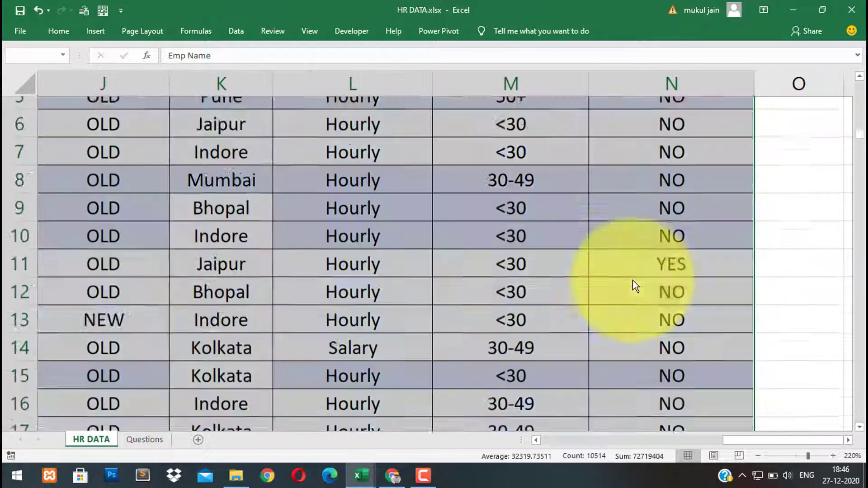
key("ctrl+Home")
key("Right")
key("Left")
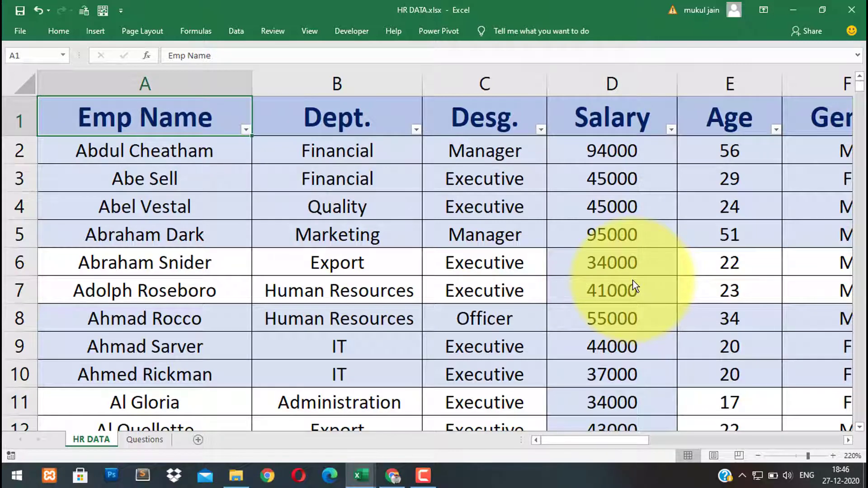
left_click(415, 129)
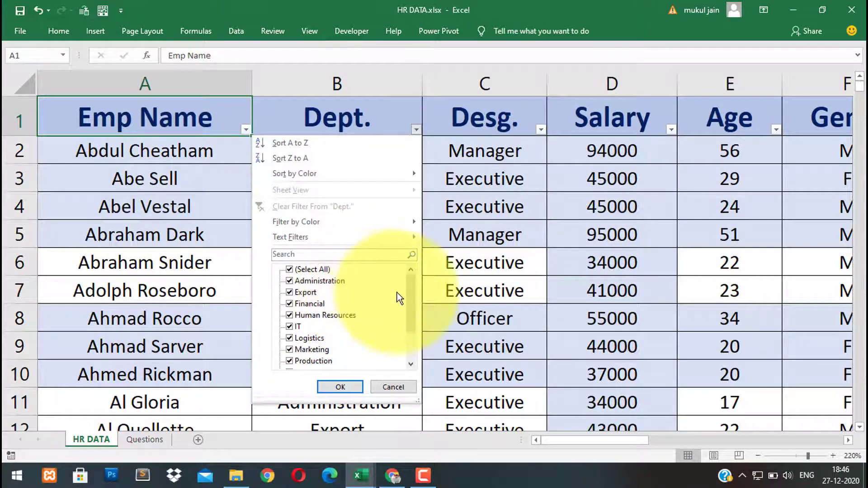
left_click_drag(409, 296, 412, 326)
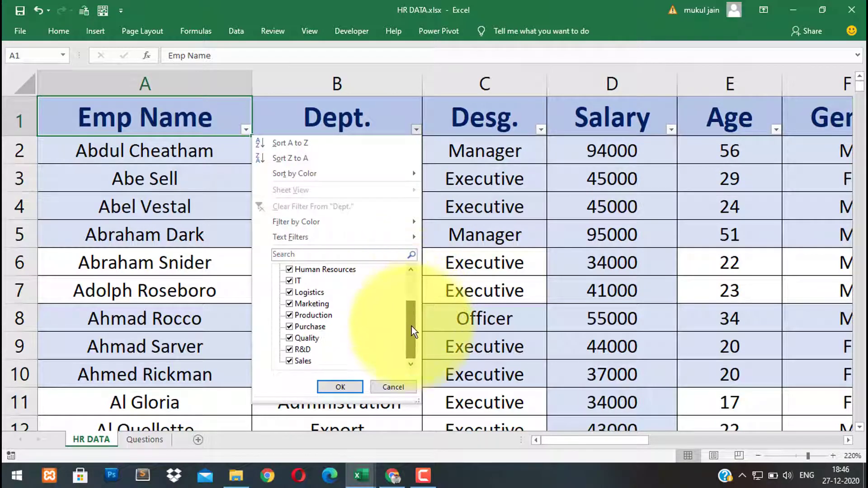
left_click(541, 129)
left_click(540, 129)
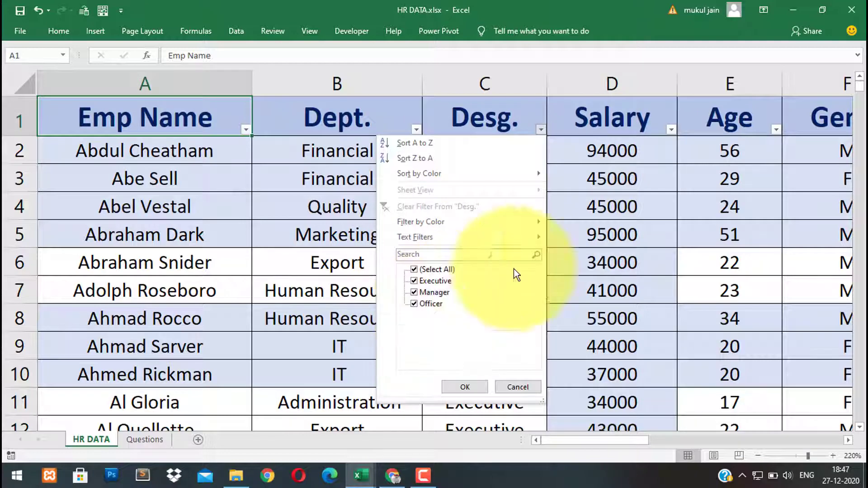
key("Escape")
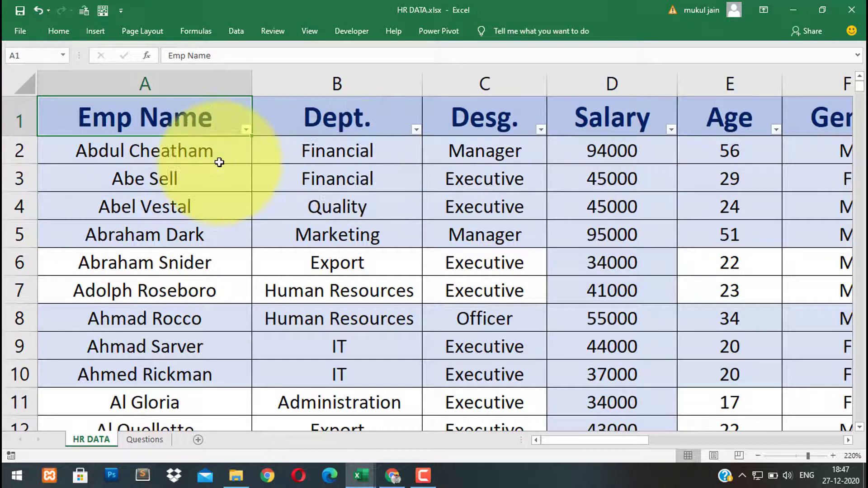
key("Right")
key("Right")
key("Right")
key("Right")
key("Right")
key("Right")
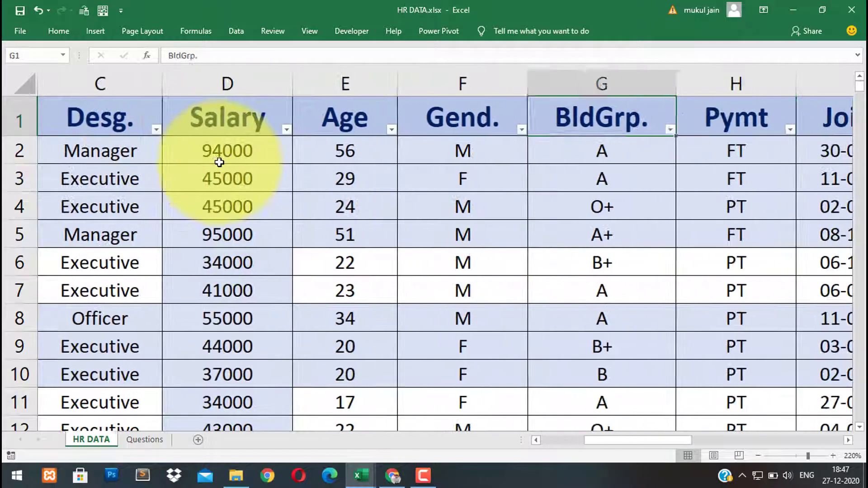
key("Left")
key("Left")
left_click(493, 115)
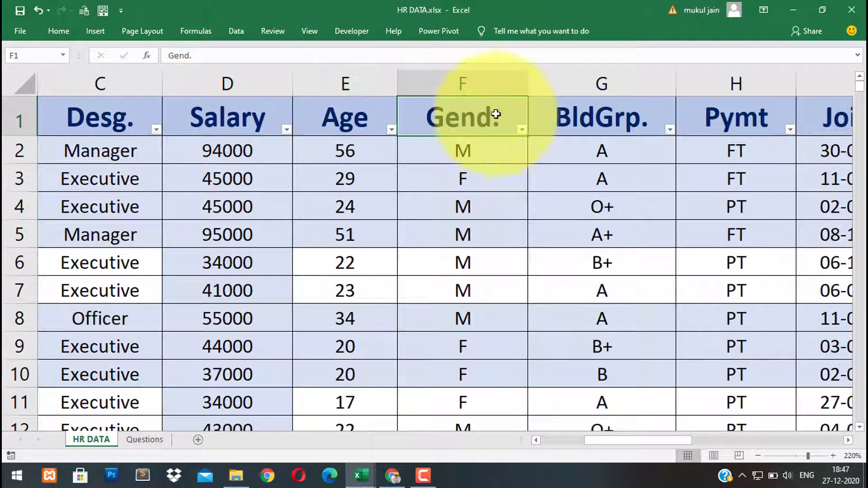
left_click(522, 130)
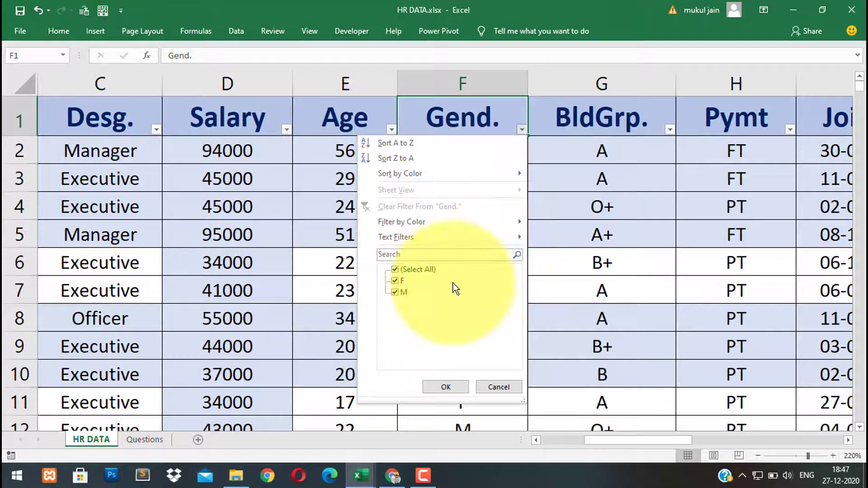
left_click(574, 185)
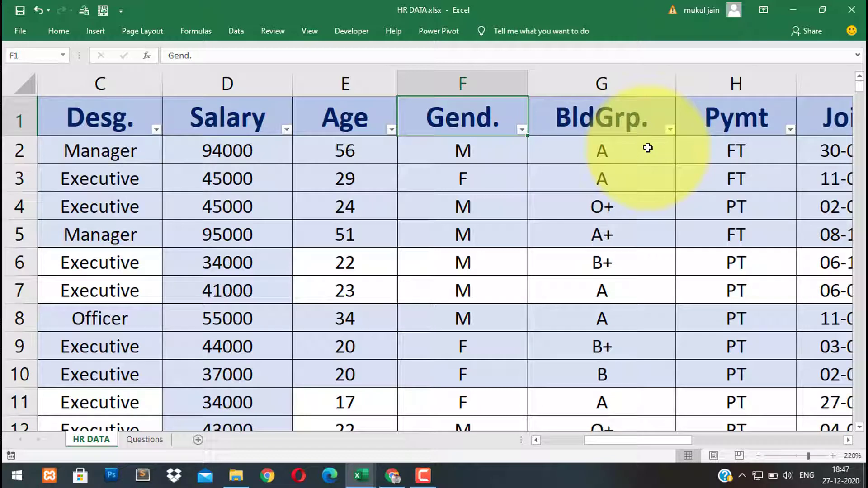
Select the employee names from A2 down to show a count of 750
key("ctrl+Home")
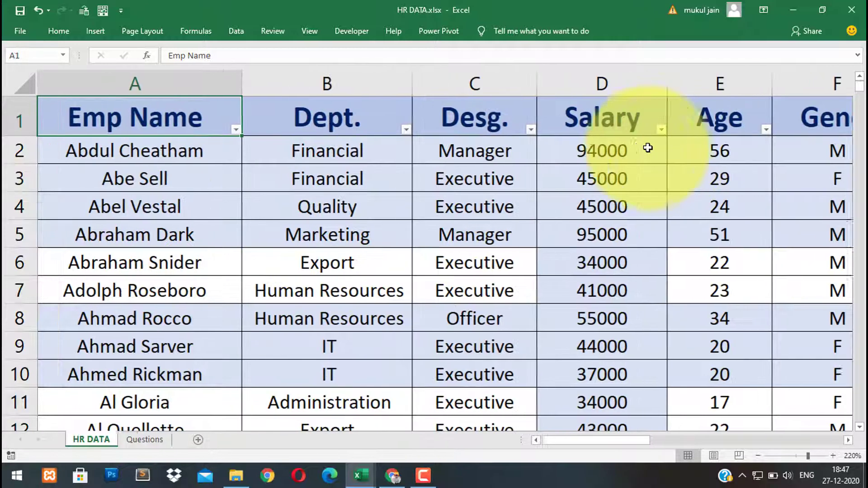
key("Right")
key("Down")
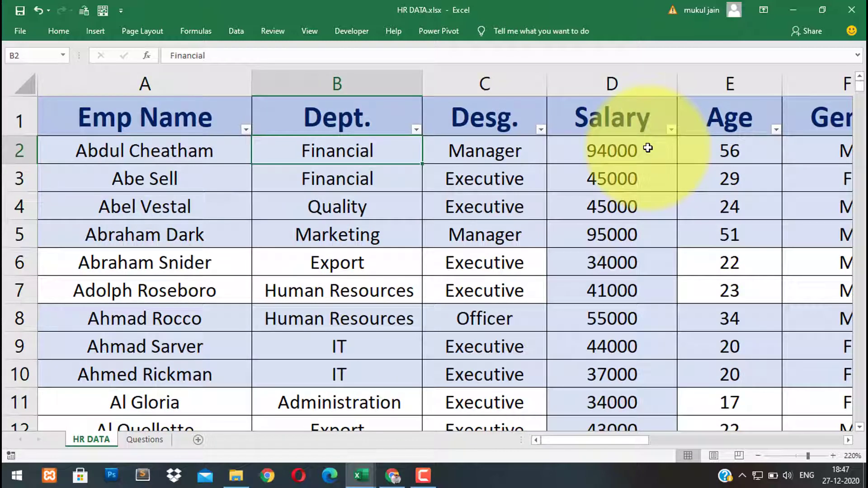
key("Left")
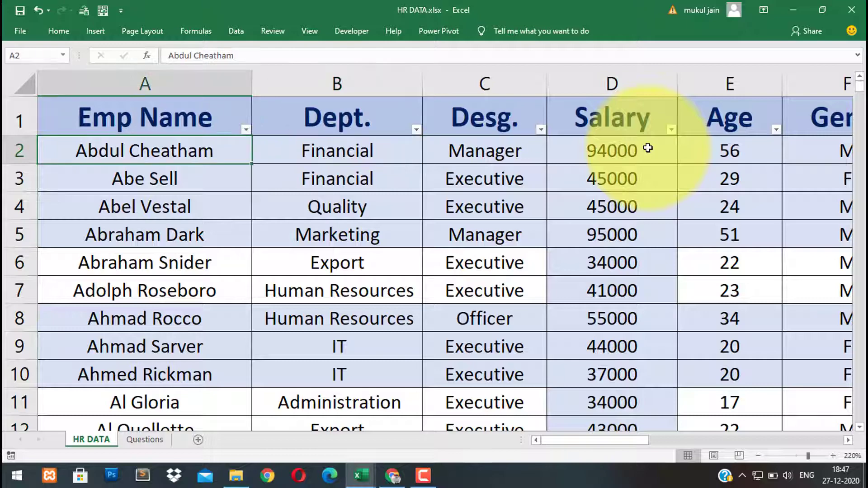
key("ctrl+shift+Down")
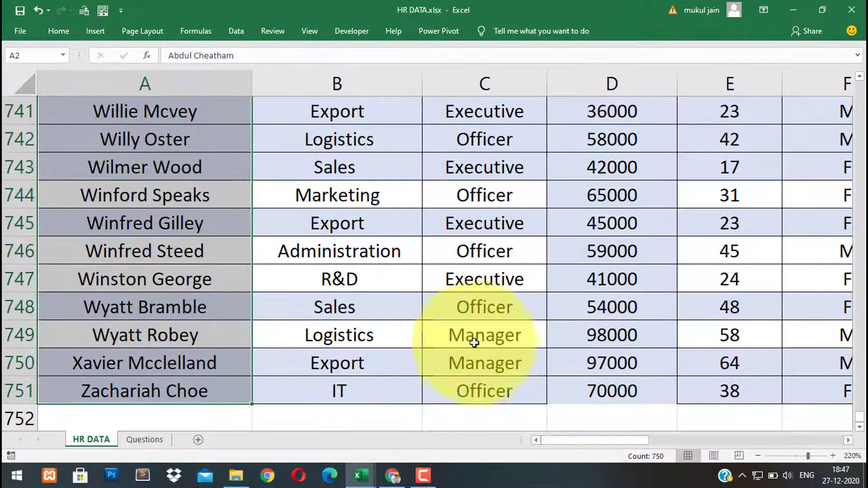
Return to the top of the Dept. column and step down through the first department values
left_click(358, 294)
key("ctrl+Up")
key("Down")
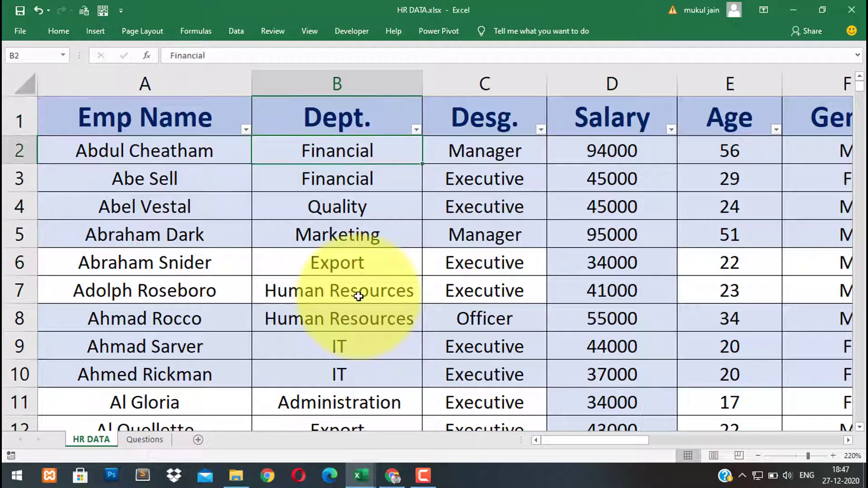
key("Down")
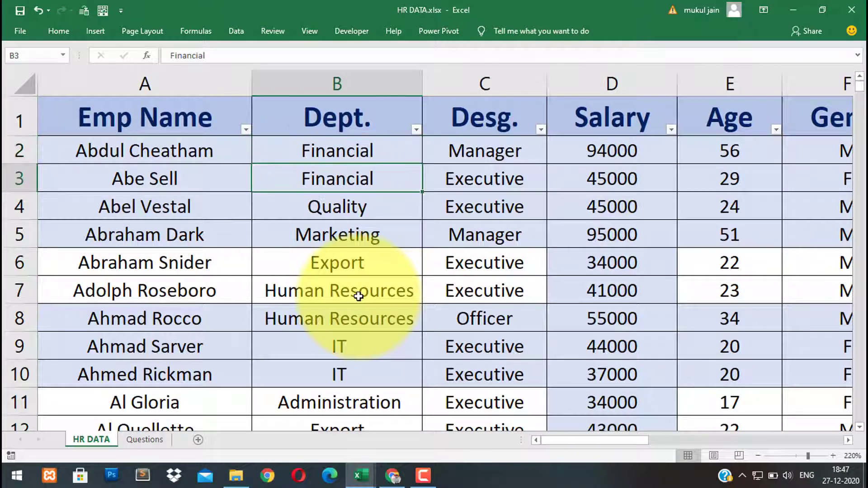
key("Down")
key("Down")
key("Down")
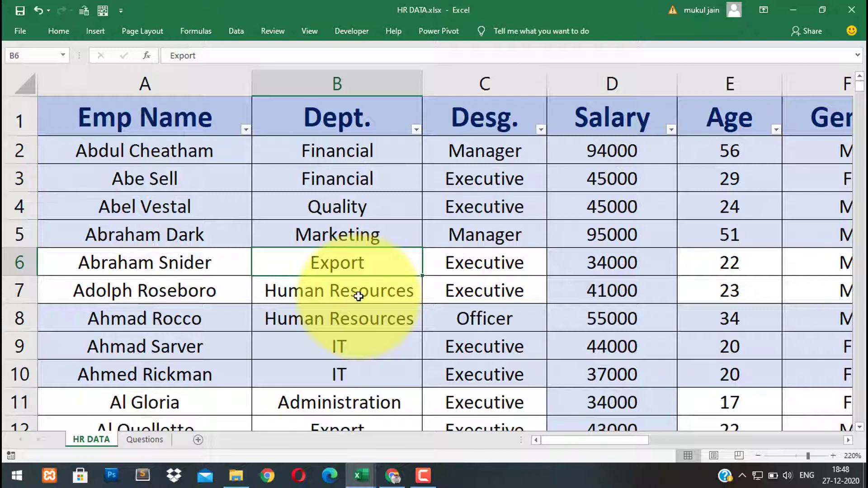
left_click(143, 440)
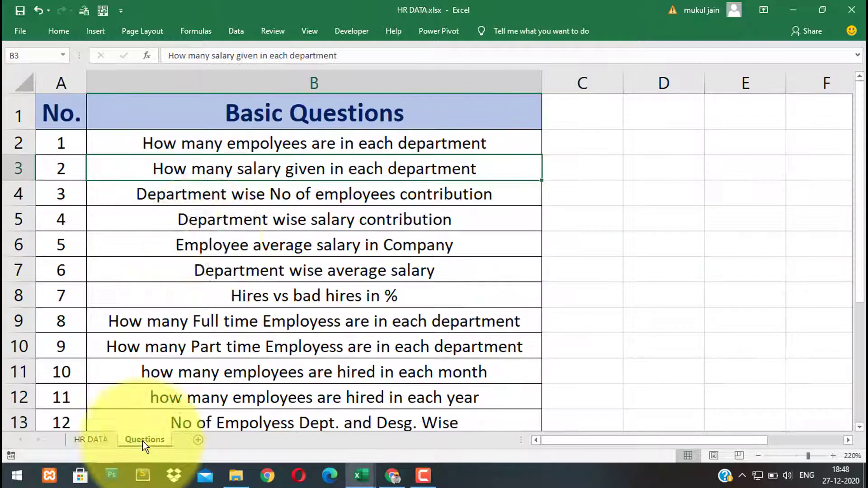
left_click(312, 121)
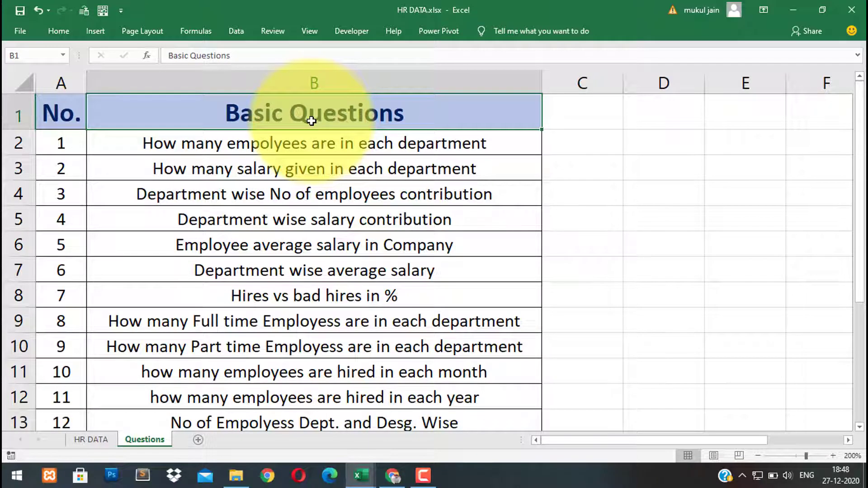
key("Down")
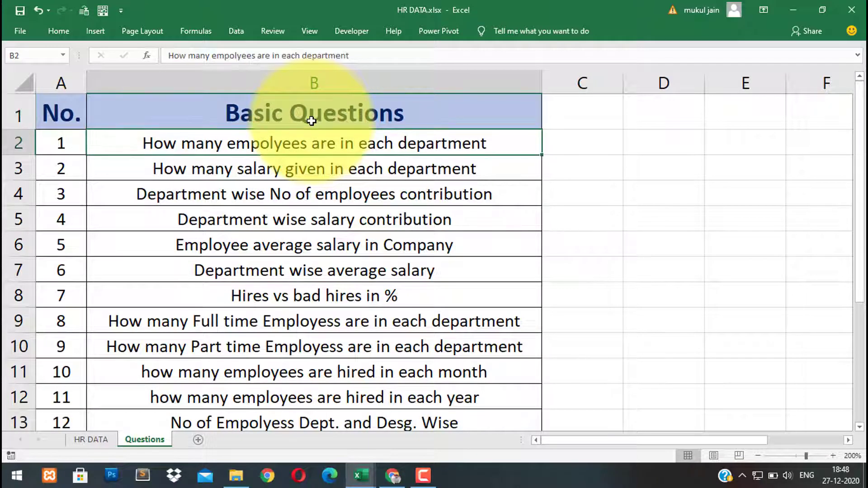
key("ctrl+shift+Down")
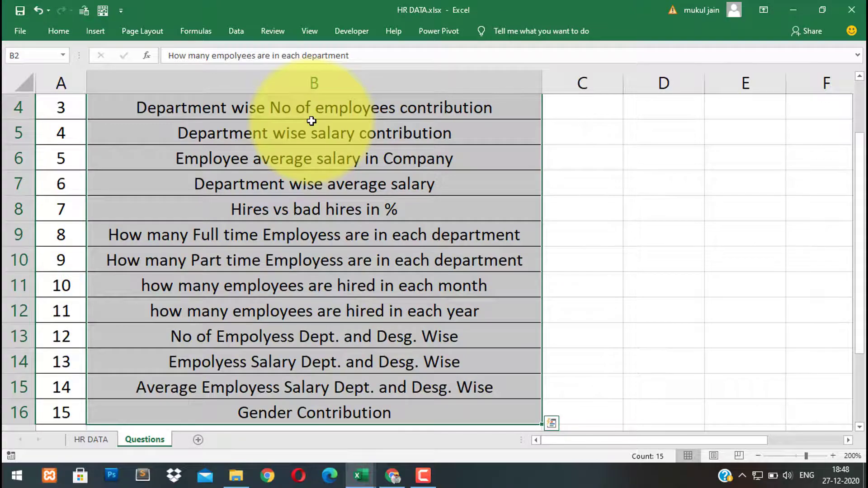
key("shift+BackSpace")
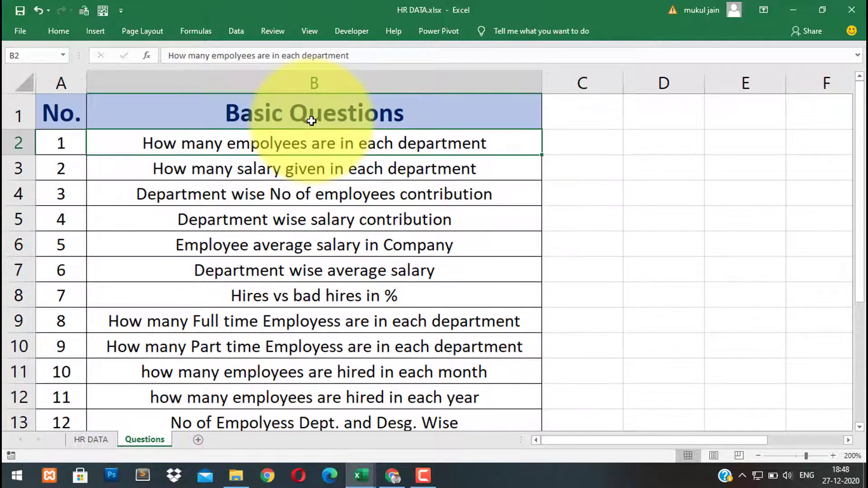
key("ctrl+shift+Down")
key("Up")
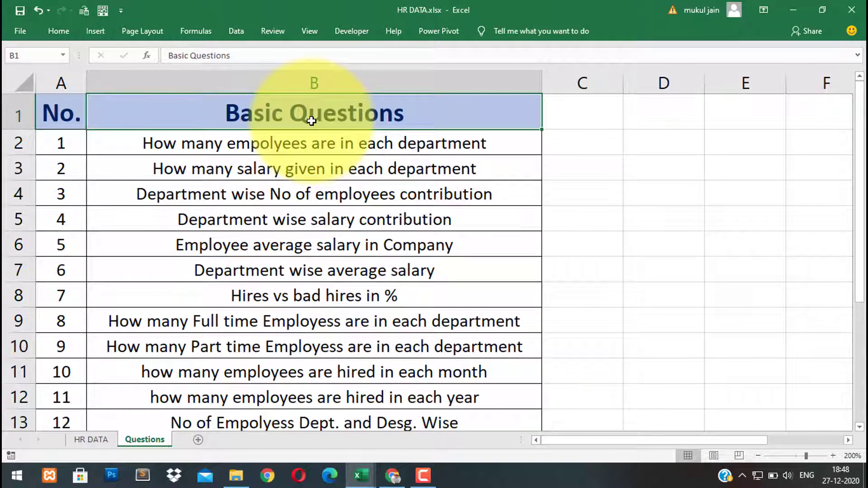
key("Down")
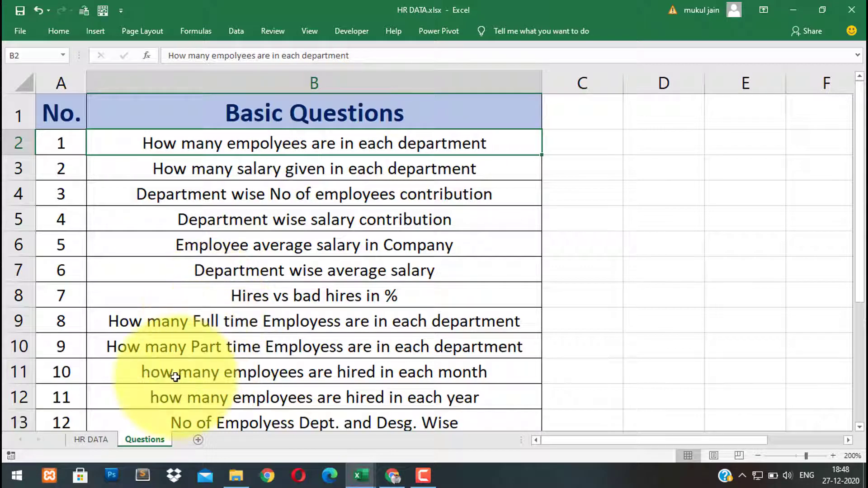
Back on HR DATA, zoom out to 90% to reveal columns through N
left_click(91, 439)
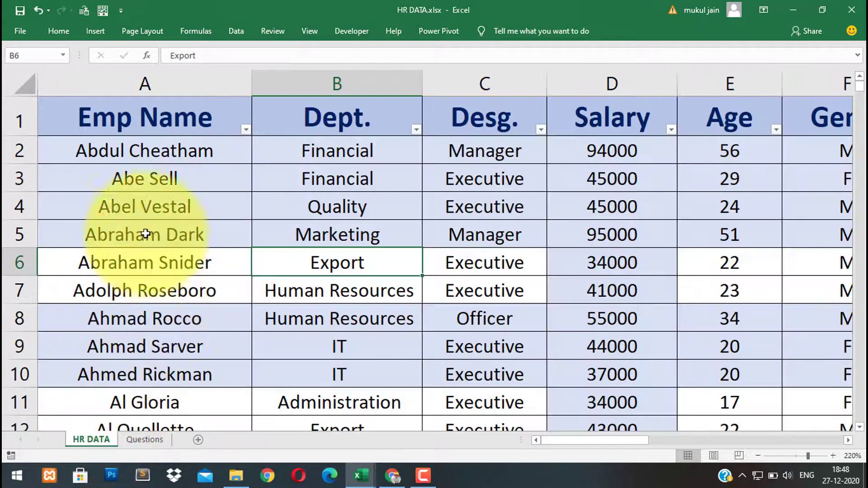
left_click(121, 129)
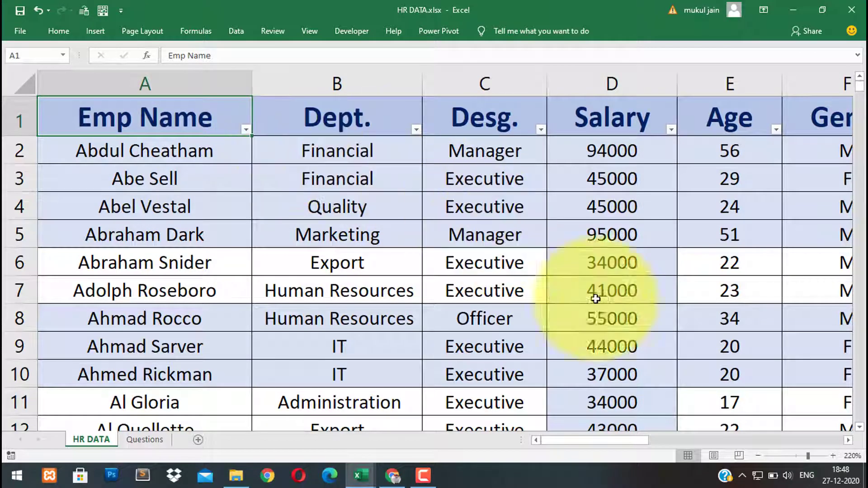
left_click(756, 456)
left_click(757, 456)
left_click(756, 456)
left_click(756, 456)
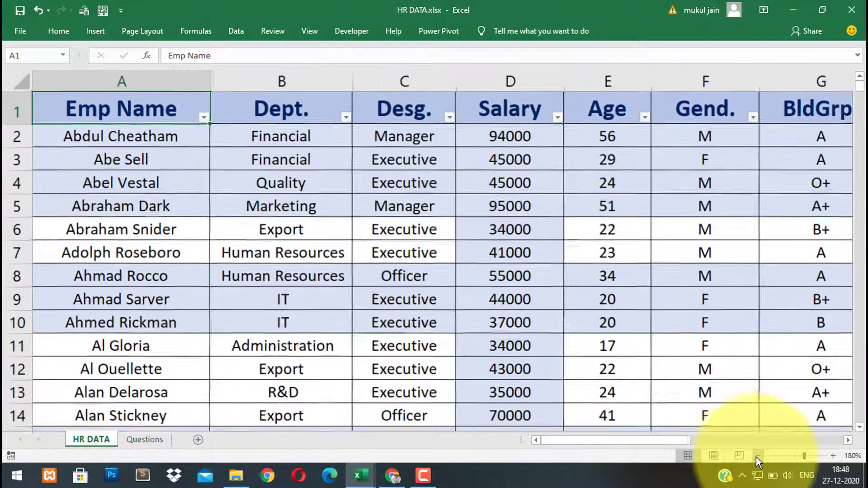
left_click(756, 456)
left_click(756, 457)
left_click(755, 456)
left_click(756, 456)
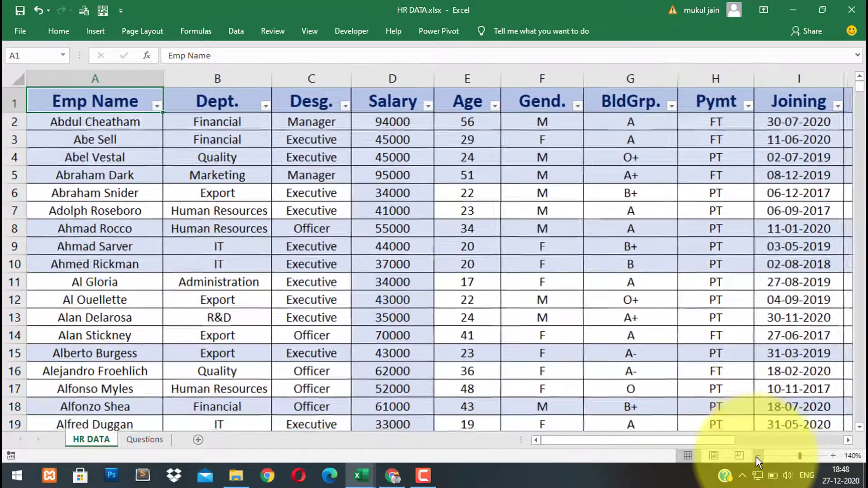
left_click(756, 455)
left_click(756, 456)
left_click(756, 456)
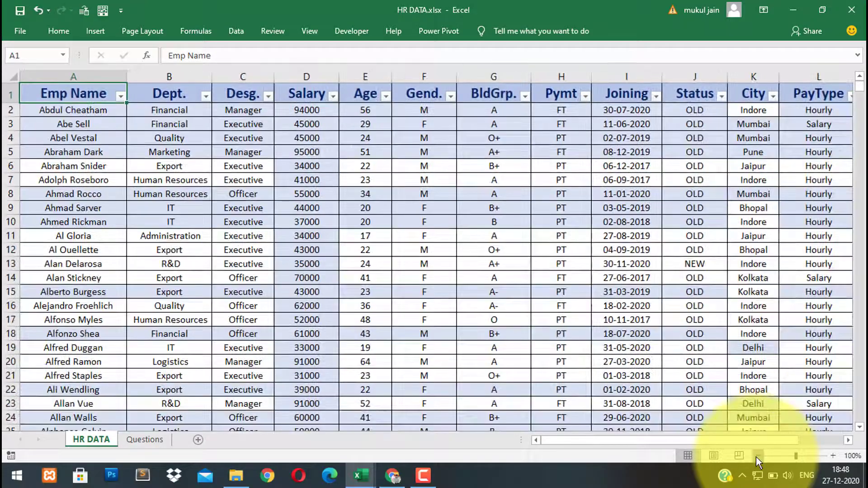
left_click(756, 456)
left_click(756, 455)
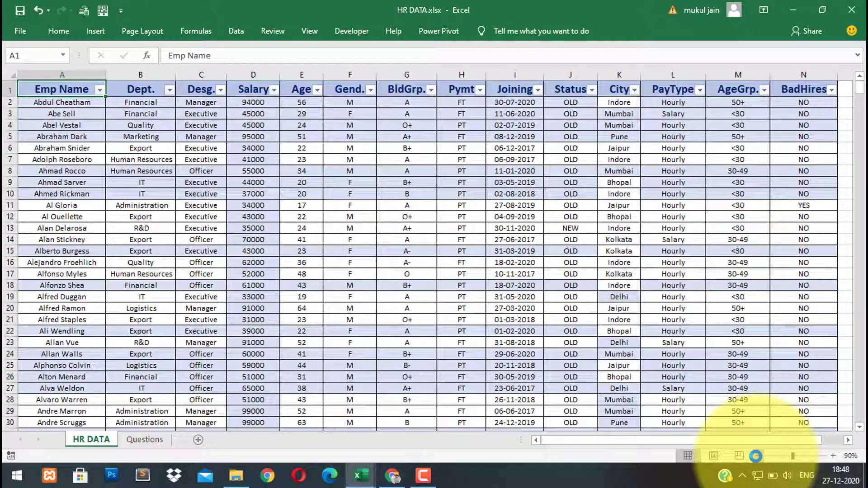
Zoom the employee table back to 120% and bring up the Home ribbon
left_click(832, 456)
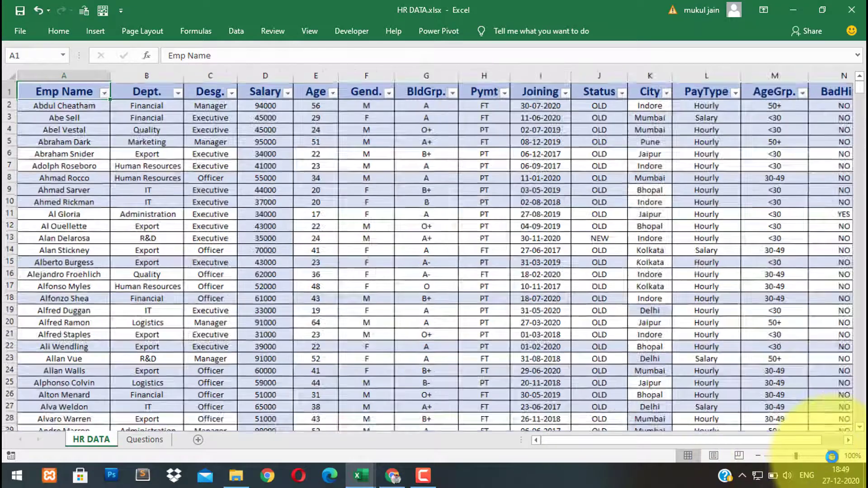
left_click(832, 456)
left_click(831, 456)
left_click(446, 151)
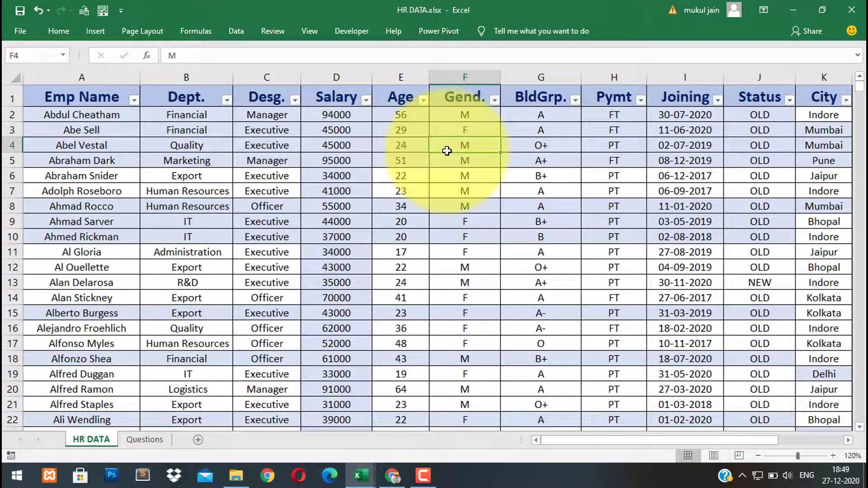
left_click(66, 31)
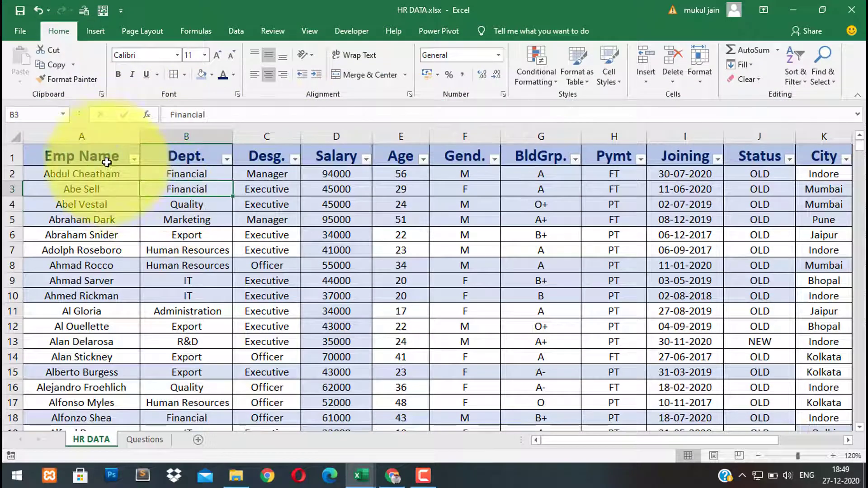
Pin the ribbon, then insert a PivotTable from 'HR DATA'!$A$1:$N$751 on a new worksheet
left_click(106, 157)
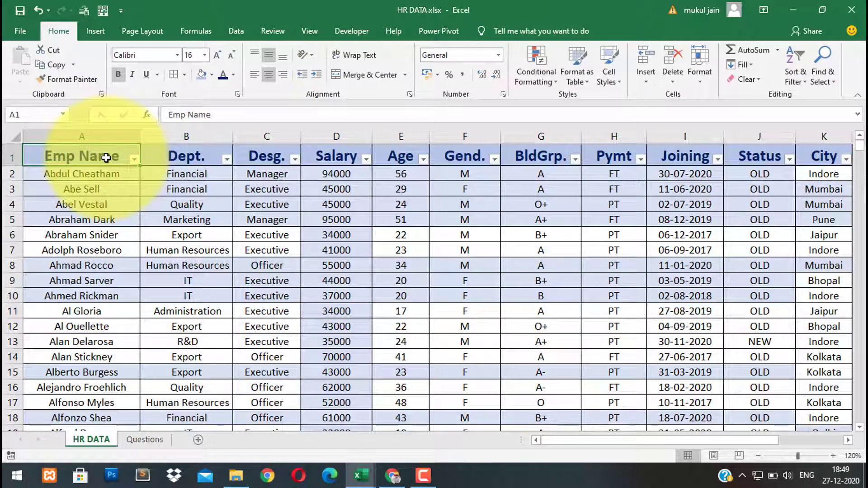
key("ctrl+shift+End")
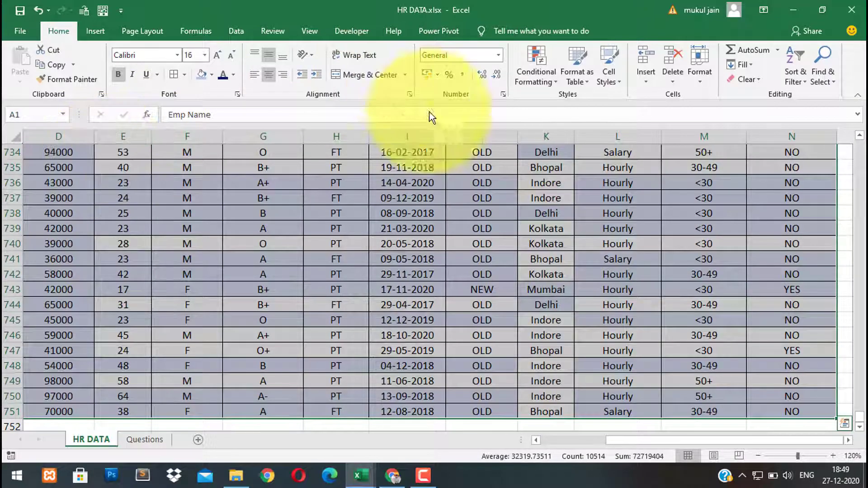
key("ctrl+a")
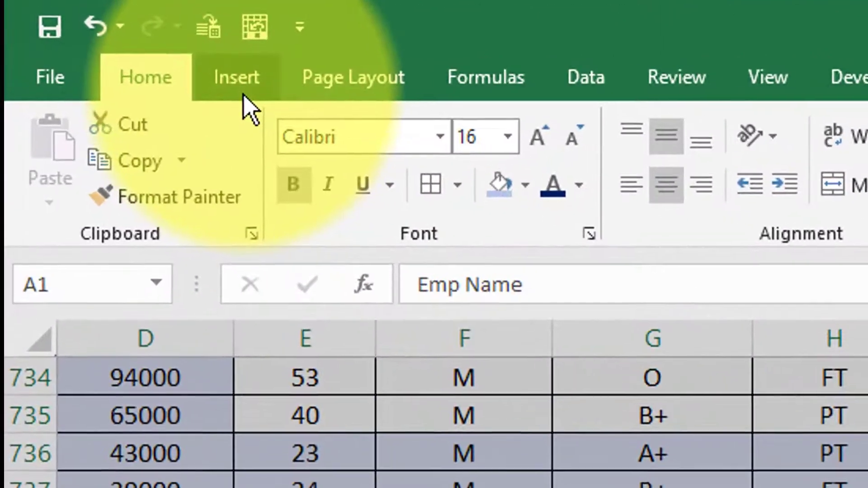
left_click(96, 37)
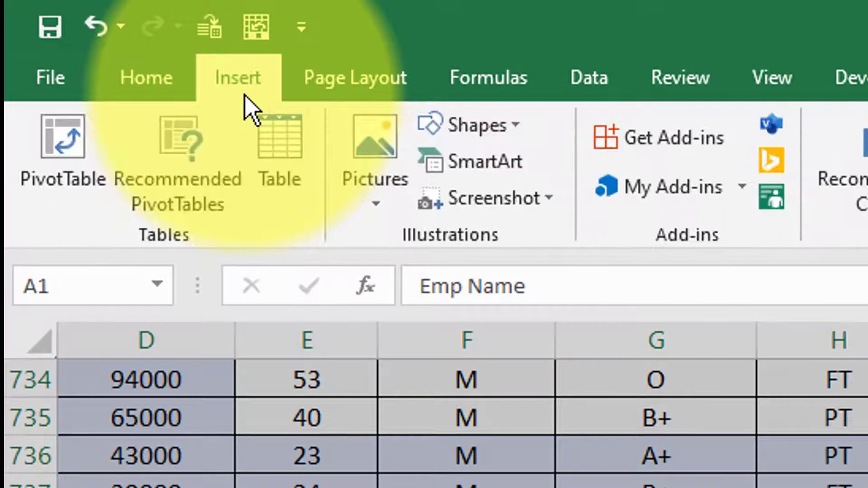
left_click(82, 155)
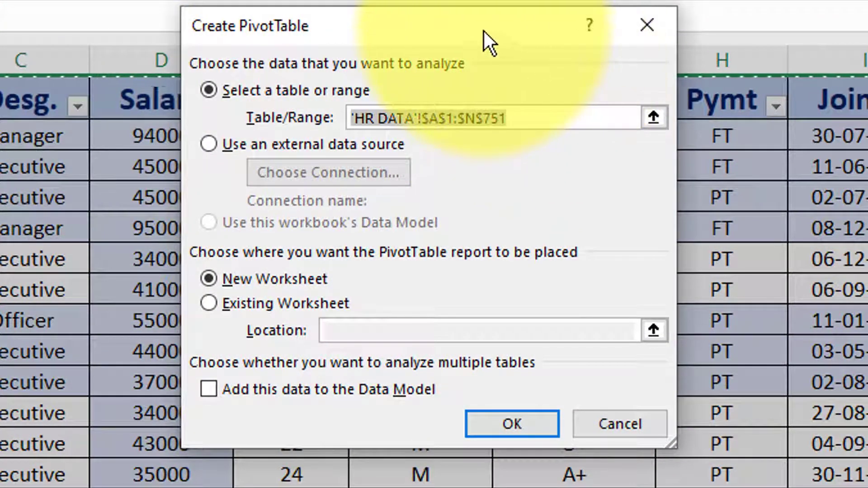
left_click_drag(483, 31, 652, 26)
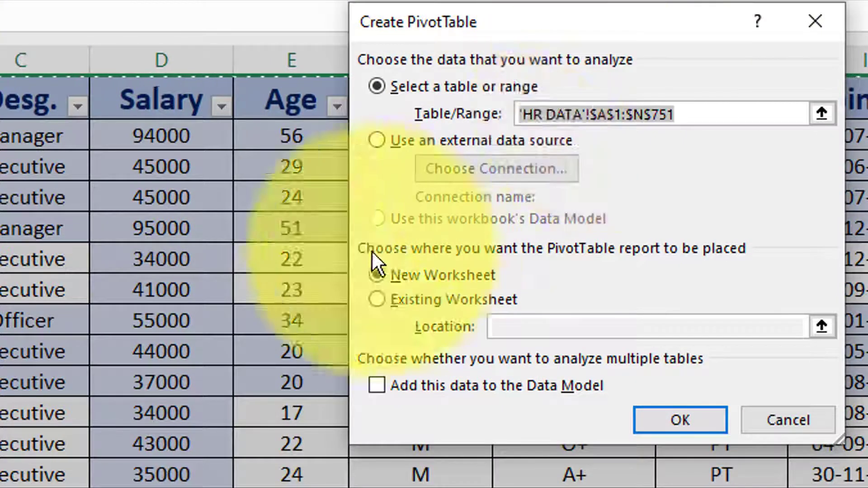
left_click(669, 114)
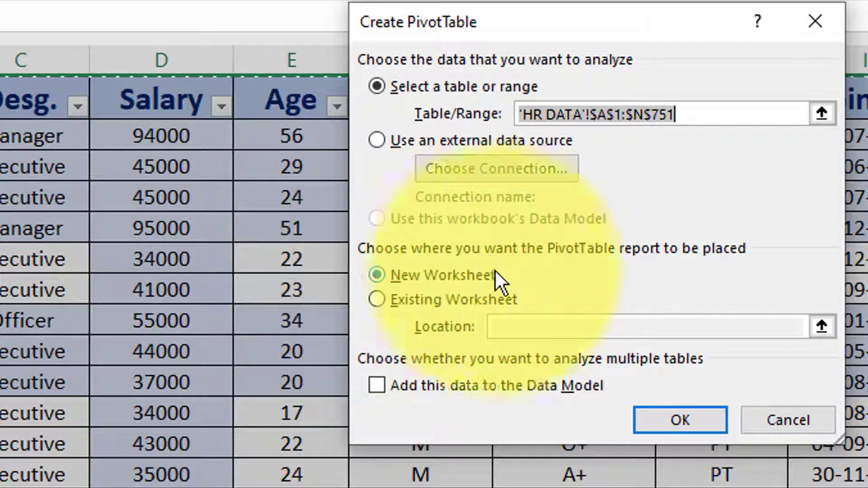
left_click(691, 422)
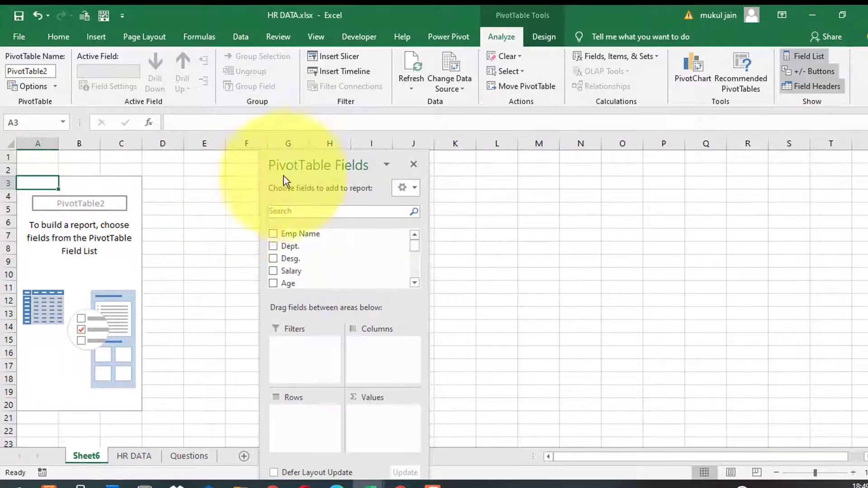
Reposition the PivotTable Fields list, docking it at the right and then floating it over the sheet
mouse_move(305, 164)
left_mouse_down()
mouse_move(775, 179)
mouse_move(787, 145)
mouse_move(688, 166)
left_mouse_up()
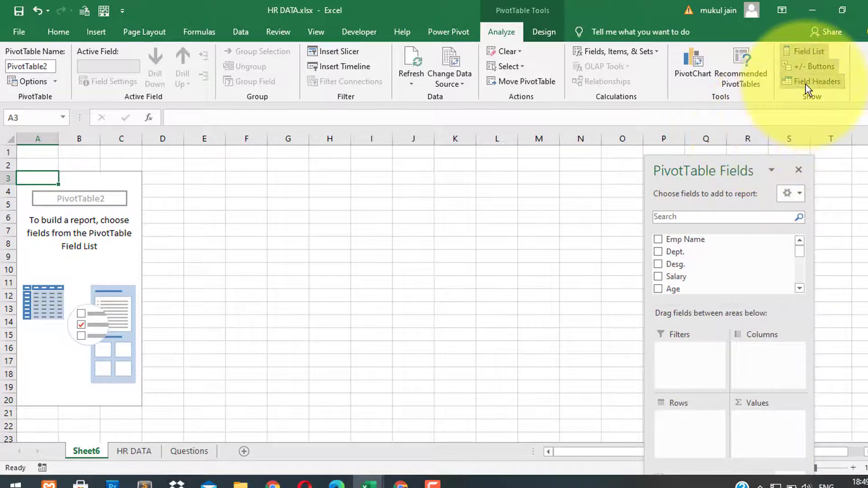
left_click(804, 52)
left_click(804, 53)
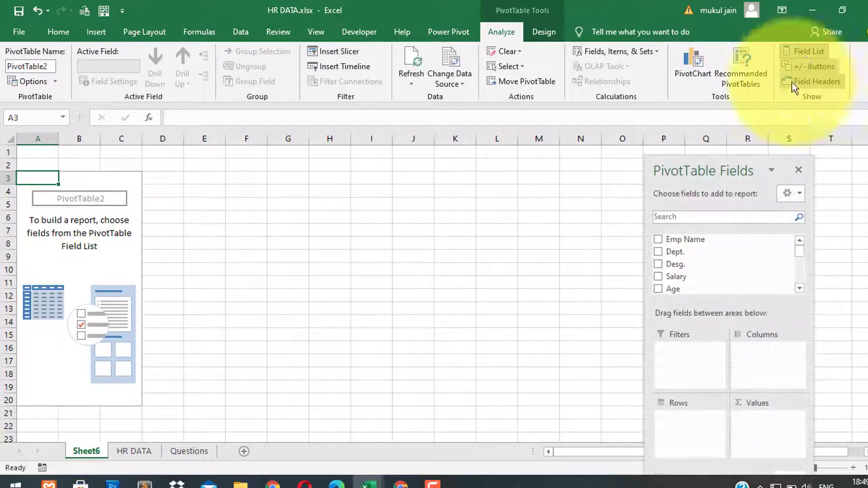
left_click_drag(740, 157, 796, 156)
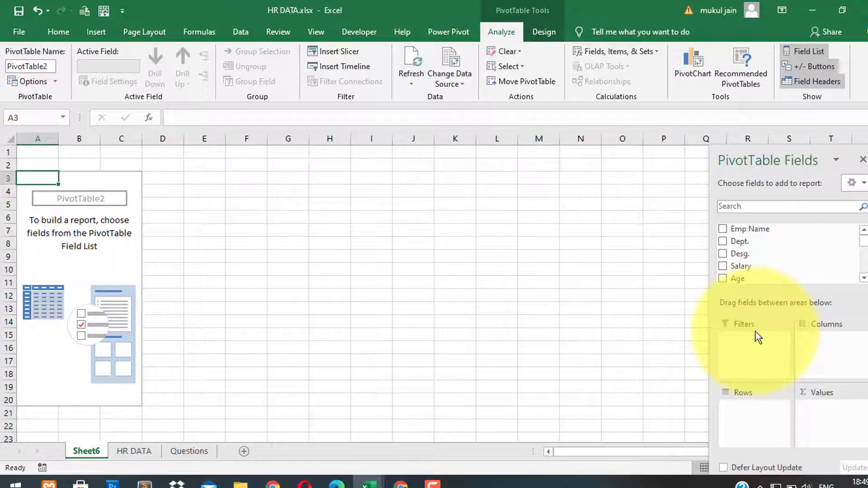
left_click_drag(779, 165, 275, 174)
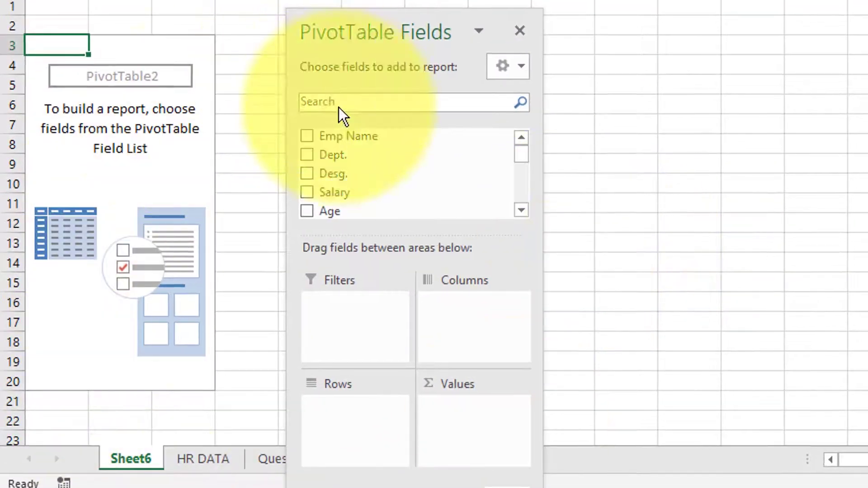
left_click_drag(387, 14, 246, 174)
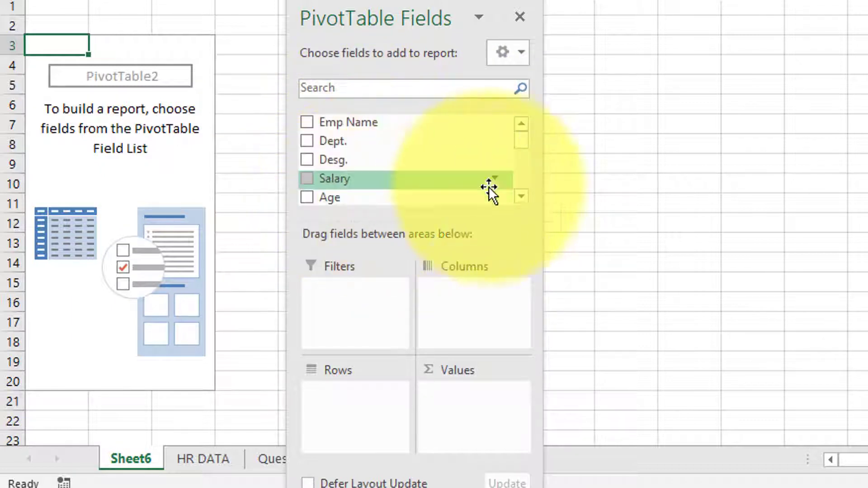
left_click(521, 196)
Check the HR DATA source table, move the field list further right, and switch to Questions
left_click(200, 458)
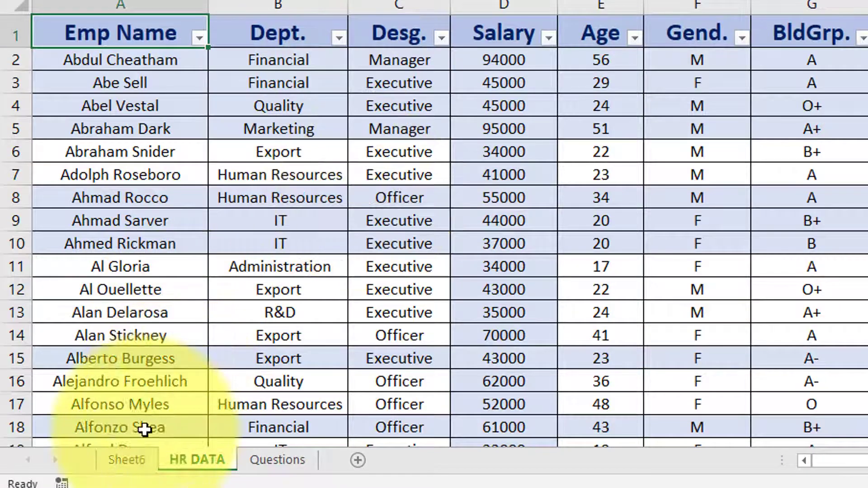
left_click(135, 453)
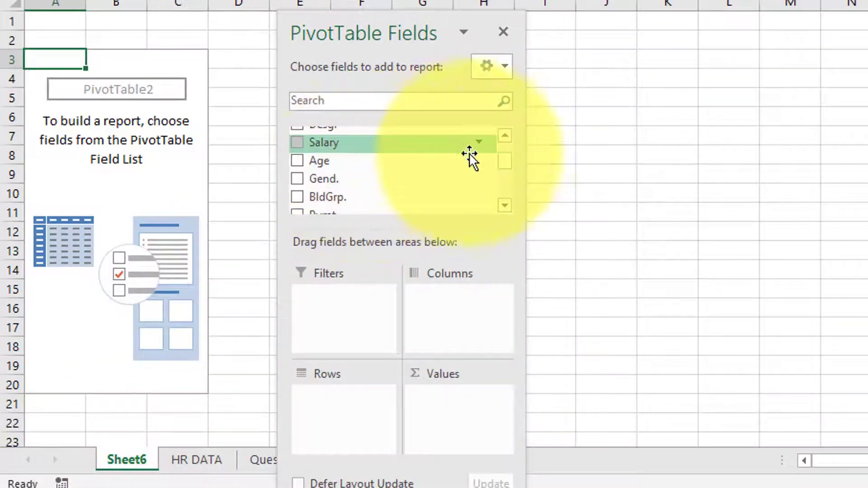
left_click_drag(500, 166, 505, 147)
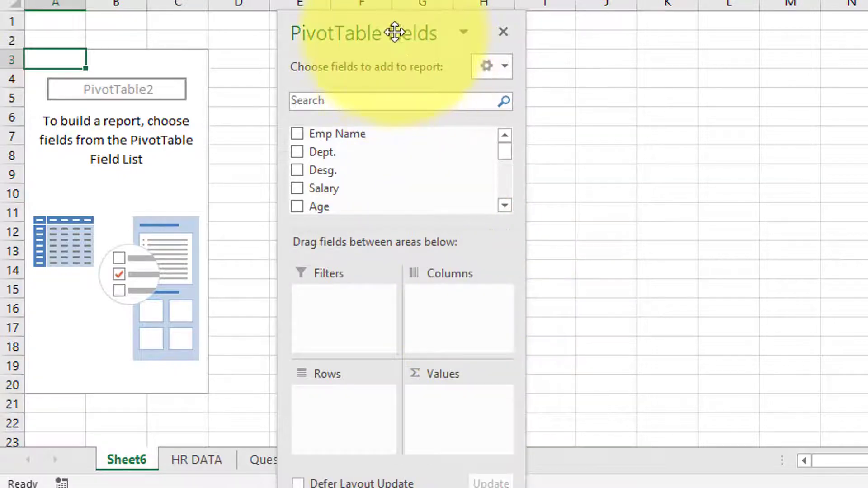
left_click_drag(395, 32, 532, 16)
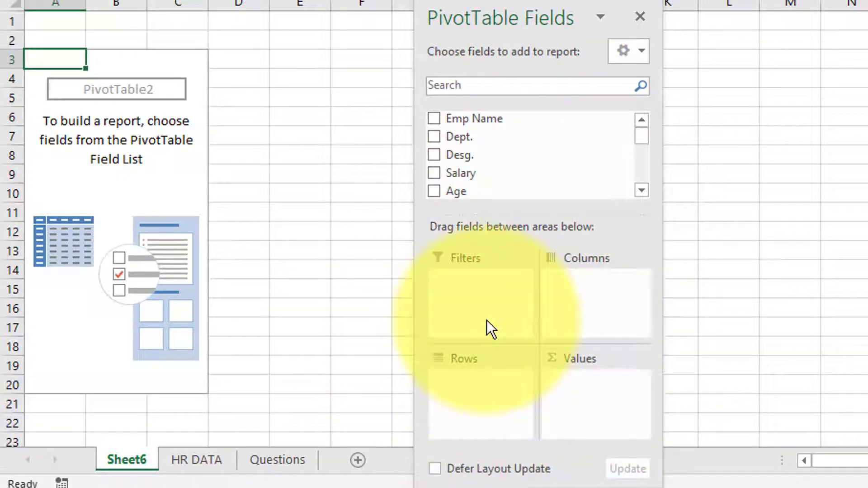
left_click(283, 460)
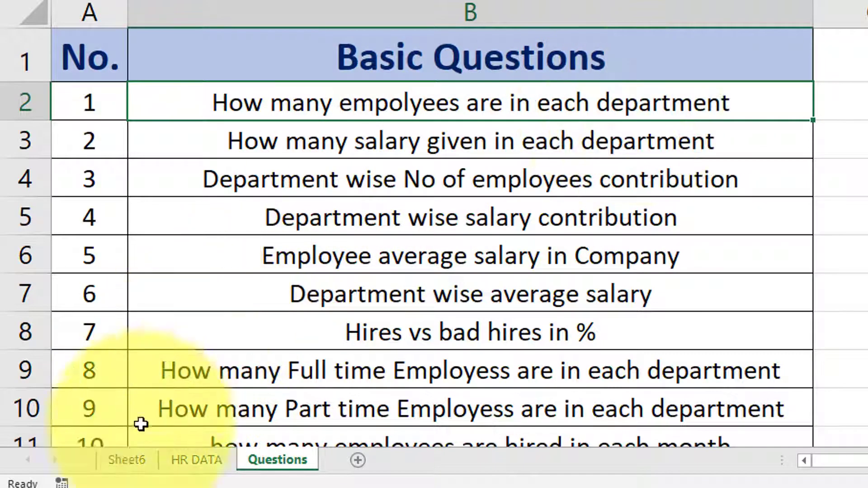
On Sheet6, add Dept. to the pivot Rows and select the department labels A4:A15
left_click(127, 457)
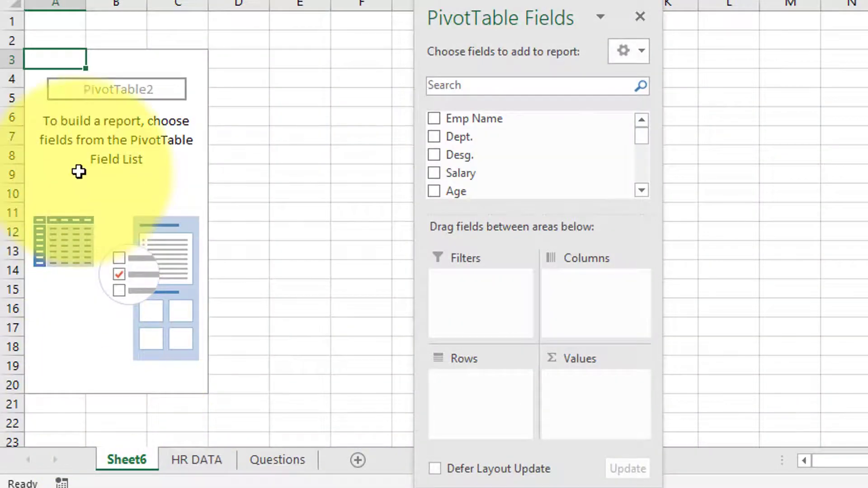
mouse_move(474, 131)
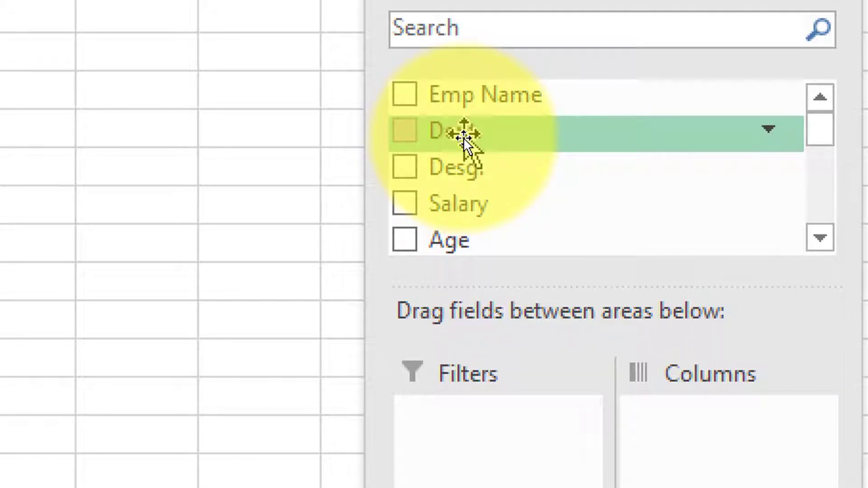
mouse_move(462, 137)
left_mouse_down()
mouse_move(475, 350)
mouse_move(467, 388)
left_mouse_up()
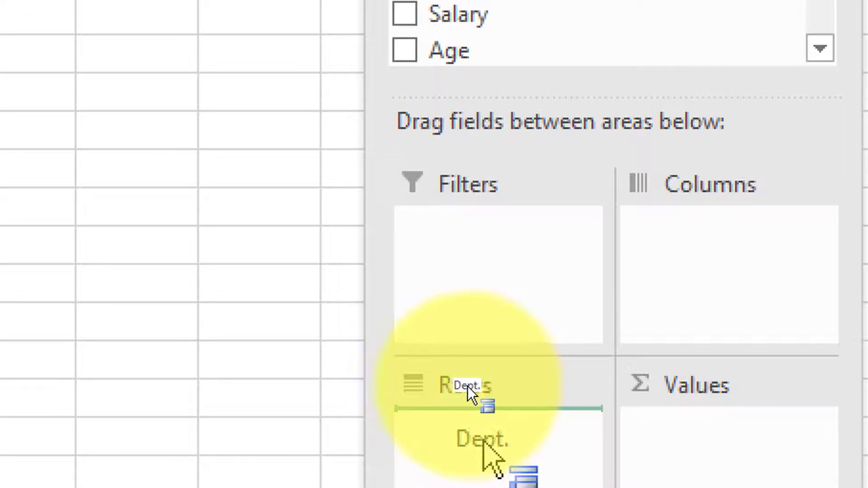
left_click_drag(466, 385, 469, 385)
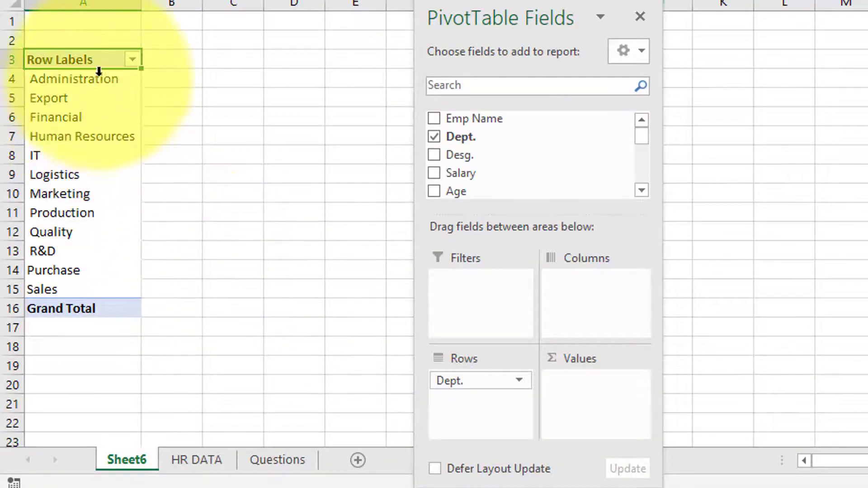
left_click_drag(98, 85, 100, 288)
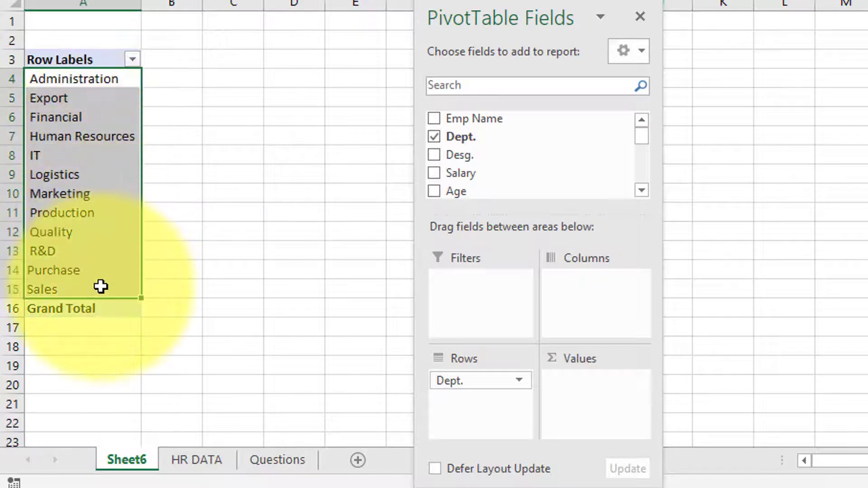
Remove and re-add Dept. as rows, then start dragging Emp Name toward Values
left_click_drag(452, 380, 344, 370)
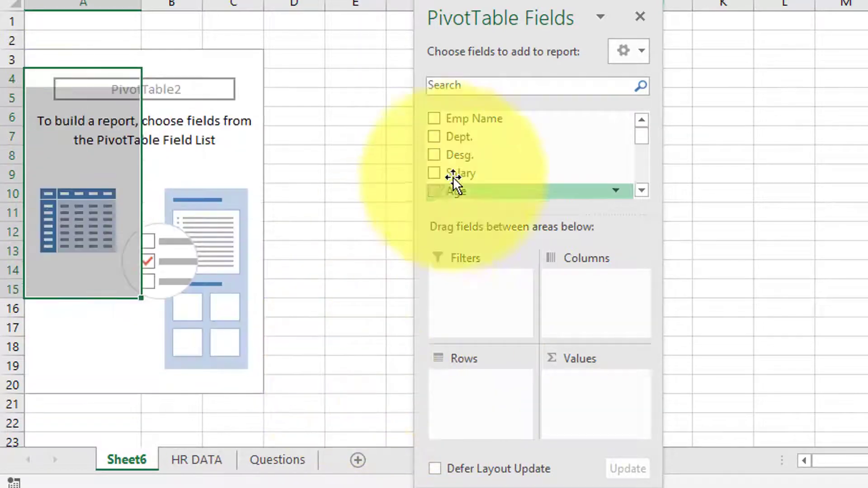
left_click_drag(462, 143, 479, 387)
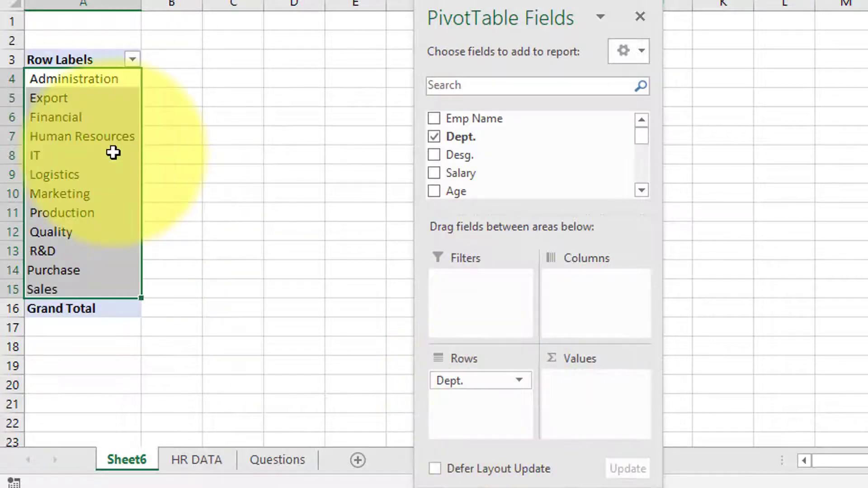
left_click_drag(111, 80, 104, 291)
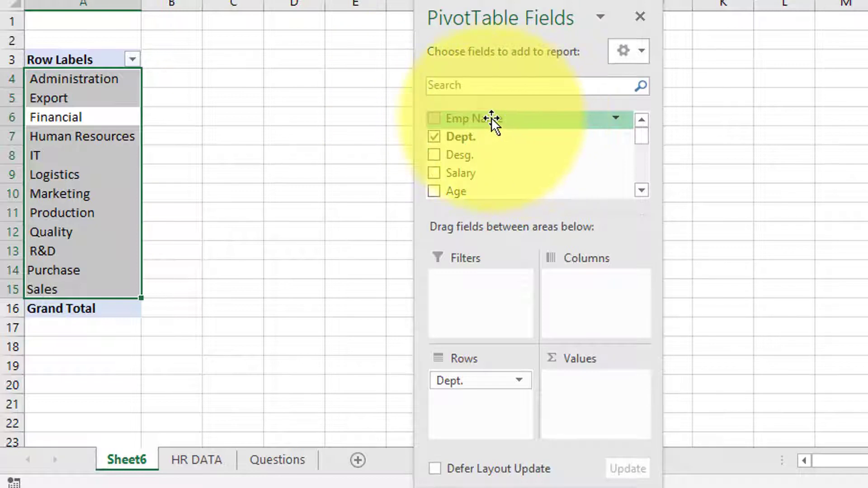
left_click_drag(490, 117, 587, 394)
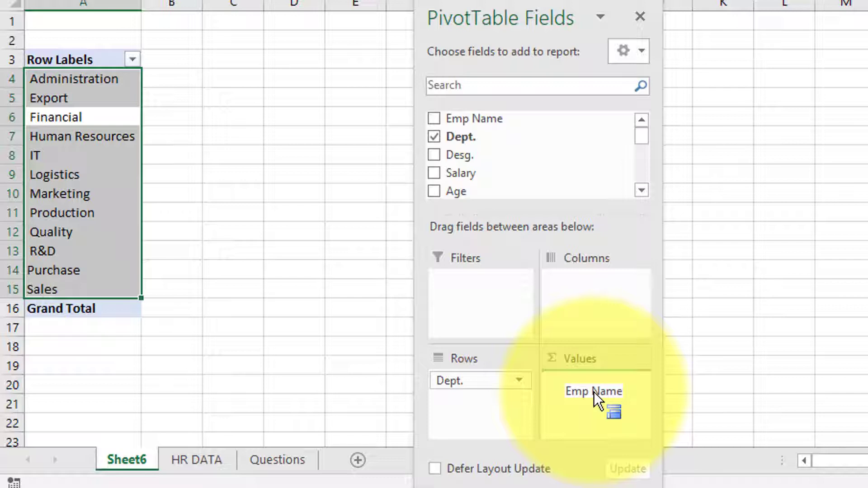
Add Emp Name to Values as a count and check Administration's 66 and the 750 Grand Total
left_click_drag(593, 391, 583, 387)
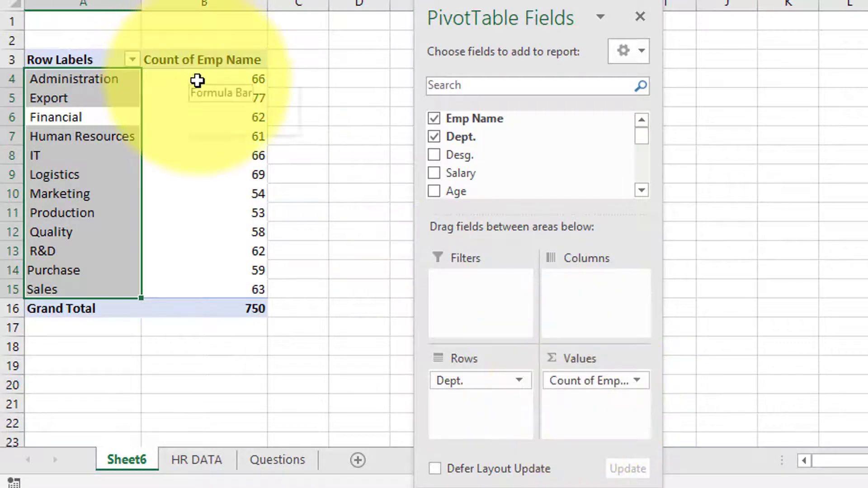
left_click_drag(196, 80, 198, 283)
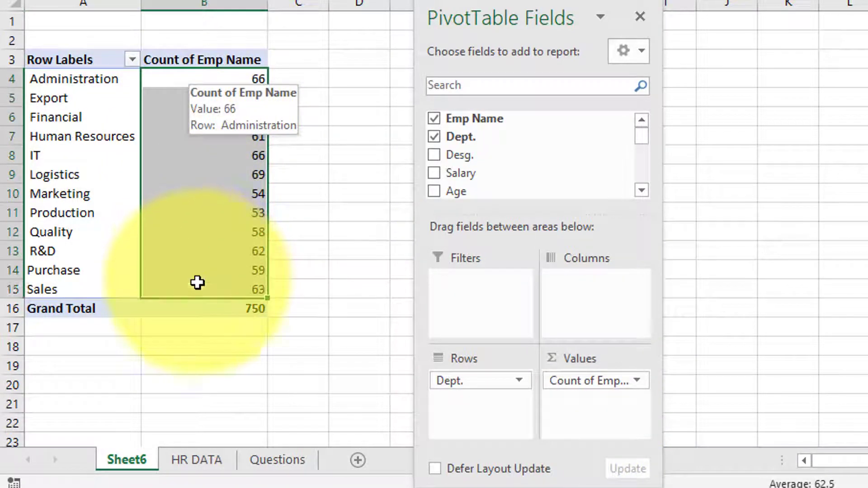
left_click(218, 80)
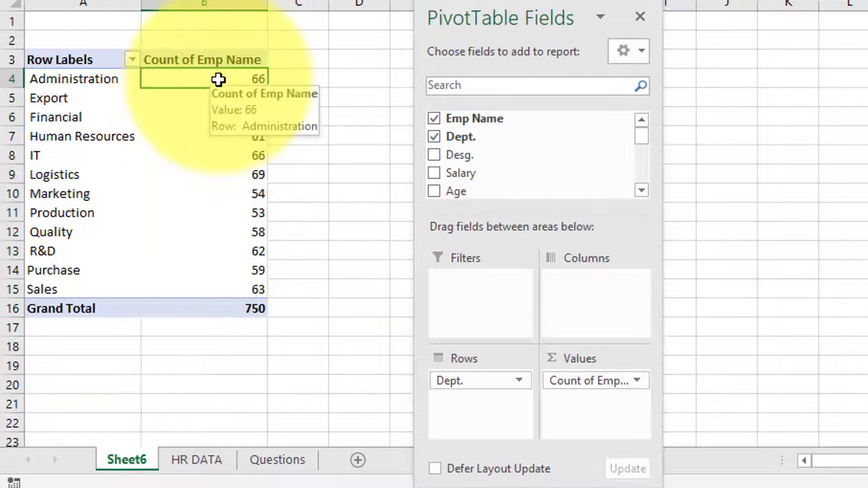
left_click(199, 98)
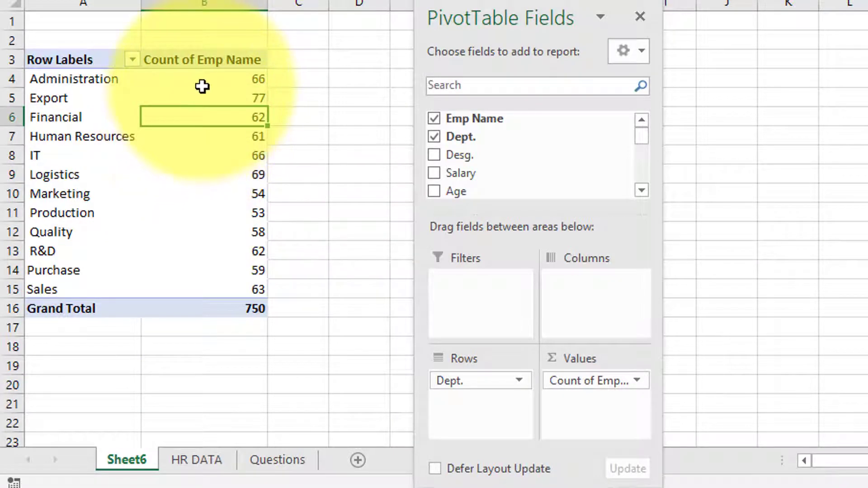
left_click(202, 84)
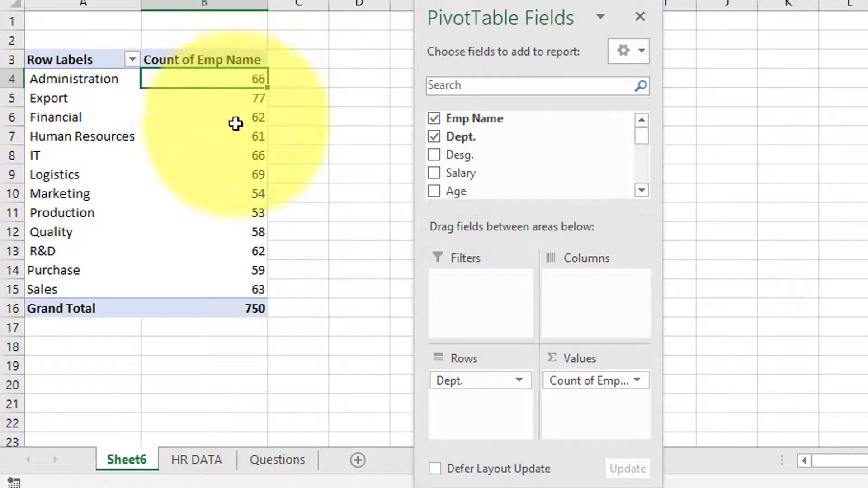
left_click(237, 309)
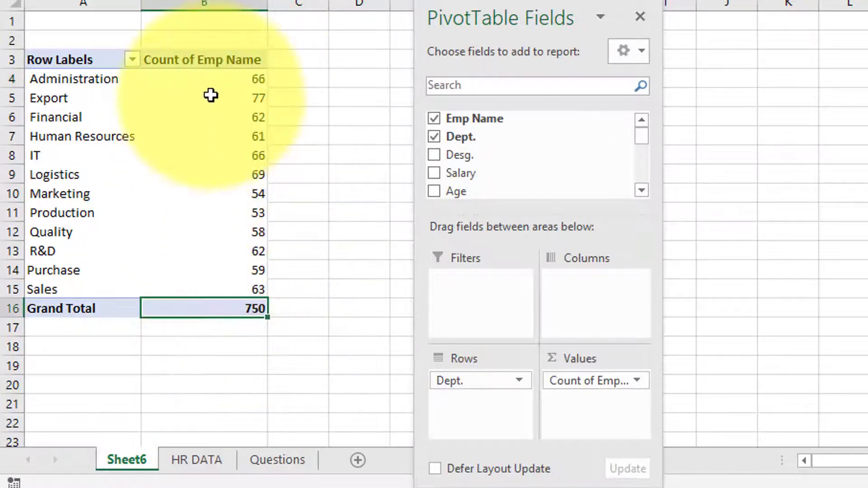
Select all department counts to see their average and check Financial's 62
left_click_drag(214, 84, 215, 289)
left_click(196, 84)
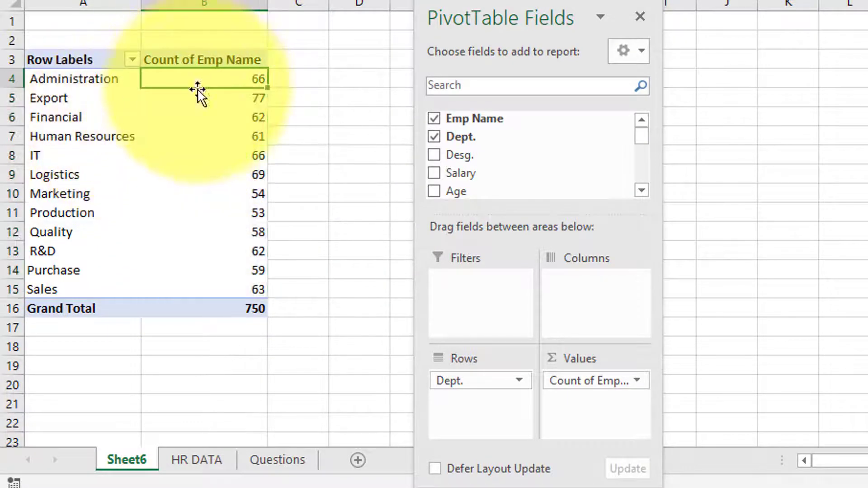
left_click(194, 109)
left_click(197, 118)
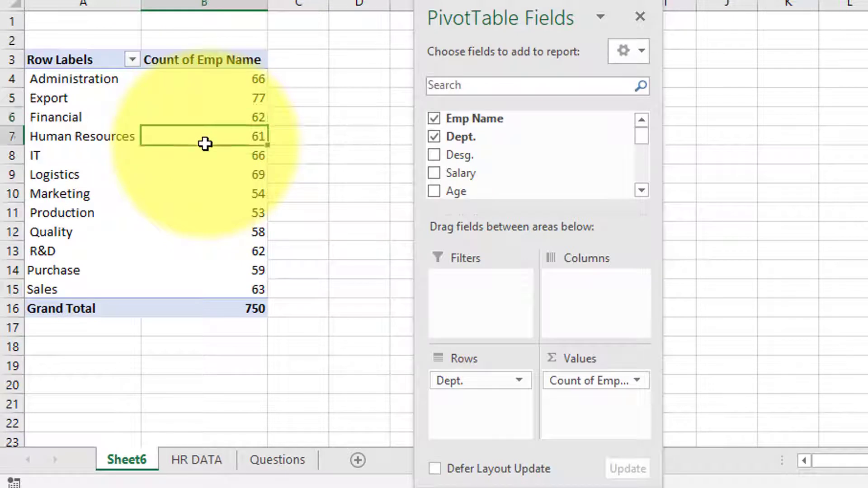
left_click_drag(217, 83, 227, 285)
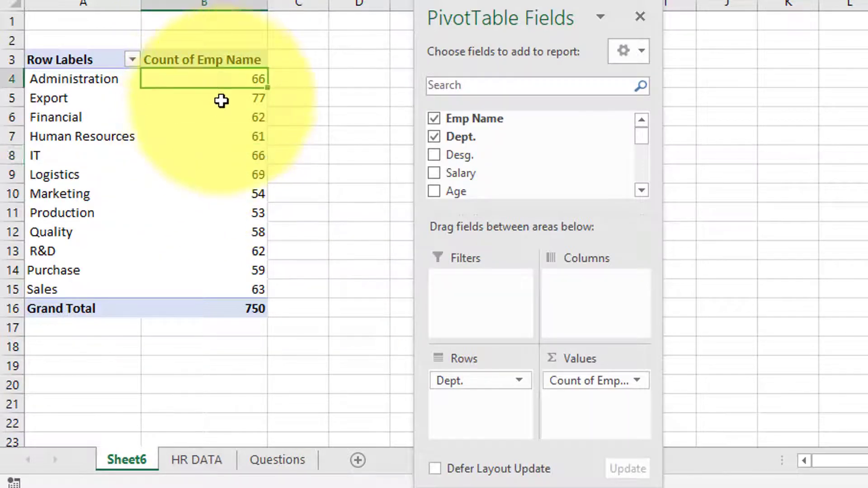
mouse_move(227, 286)
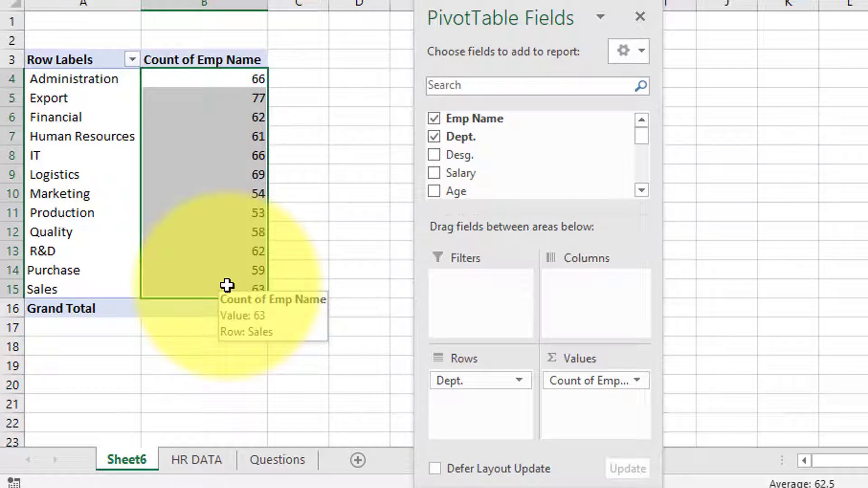
Read the salary-per-department question, then recheck the counts on Sheet6, including Human Resources' 61
left_click(274, 462)
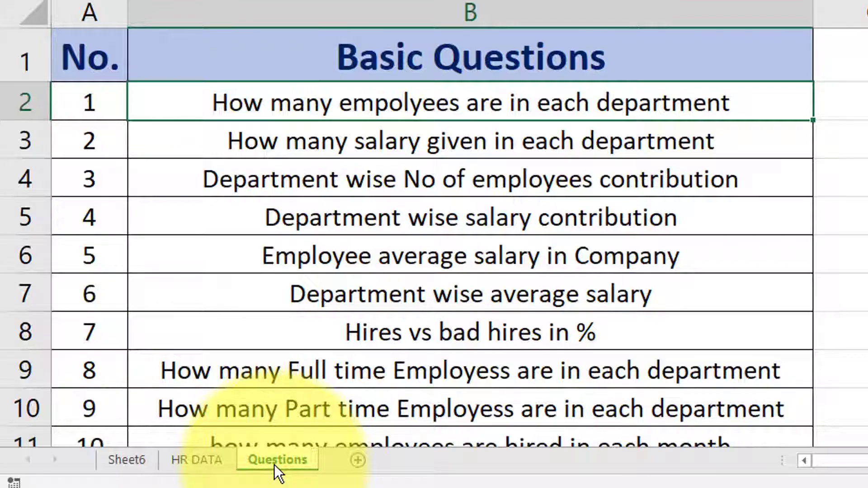
left_click(258, 131)
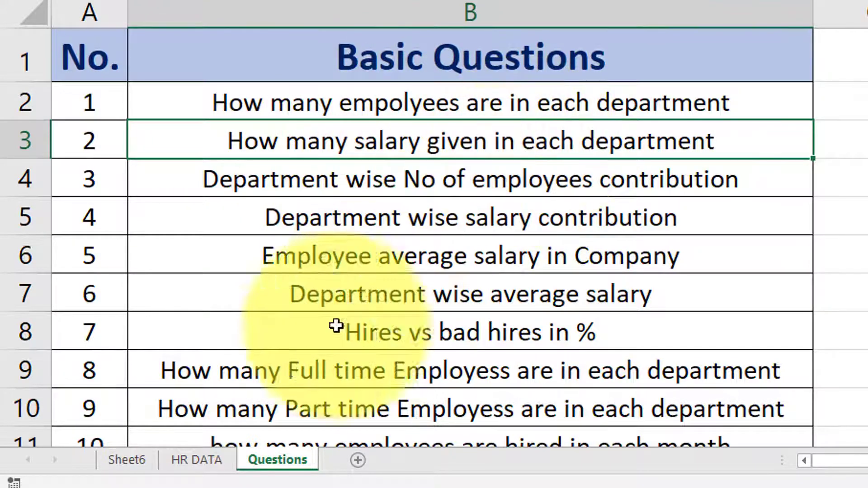
left_click(136, 459)
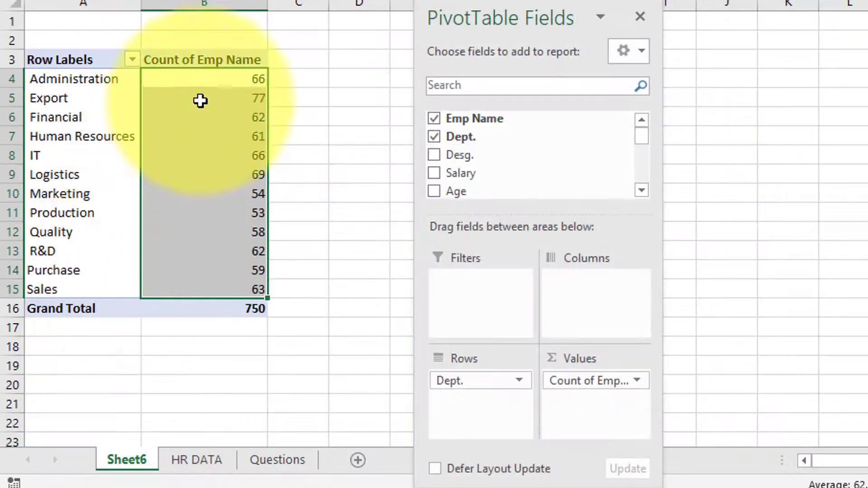
left_click_drag(207, 85, 210, 297)
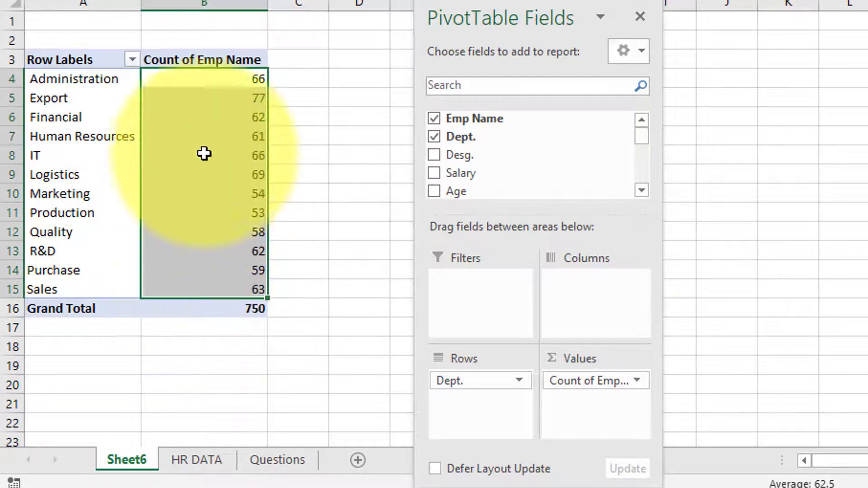
left_click(203, 137)
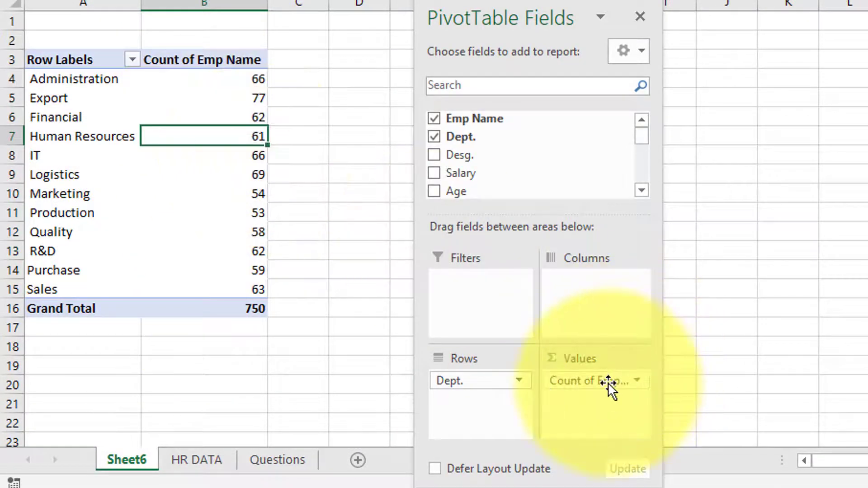
Remove Count of Emp Name and Dept. from the pivot table and go to Questions
left_click(608, 382)
mouse_move(601, 382)
left_mouse_down()
mouse_move(768, 266)
mouse_move(779, 203)
left_mouse_up()
left_click_drag(491, 379, 281, 343)
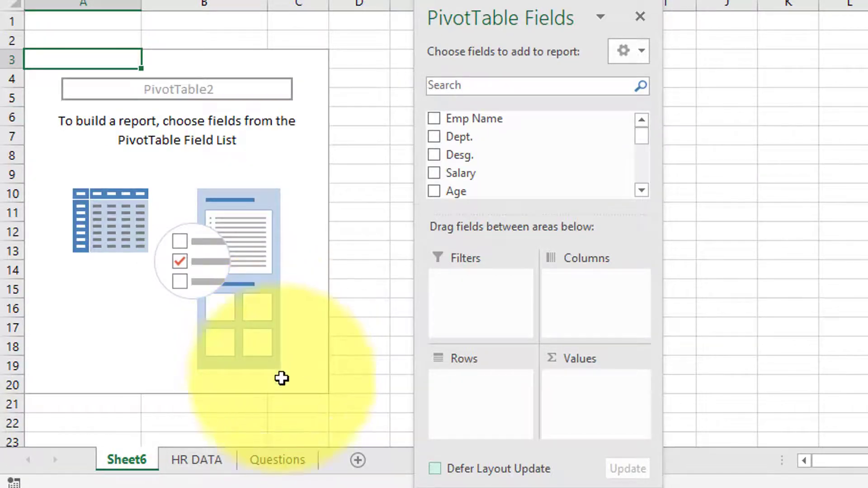
left_click(278, 459)
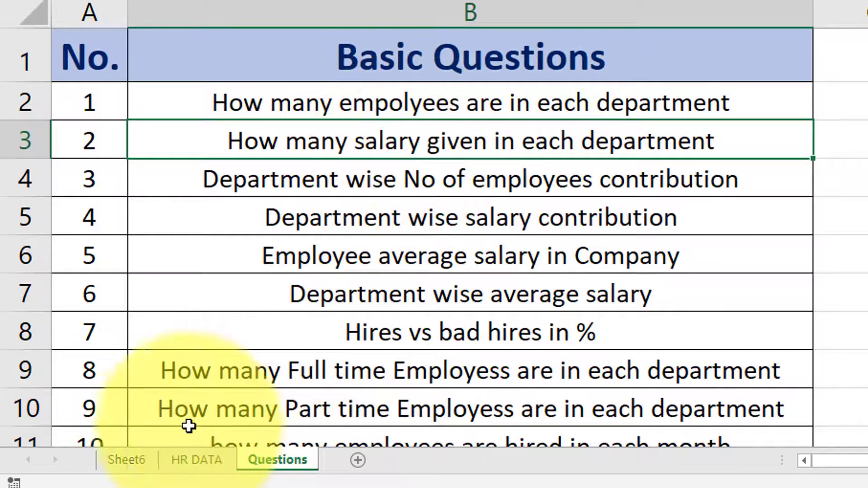
On the Sheet6 pivot table, put Dept. in Rows and Salary in Values
left_click(140, 460)
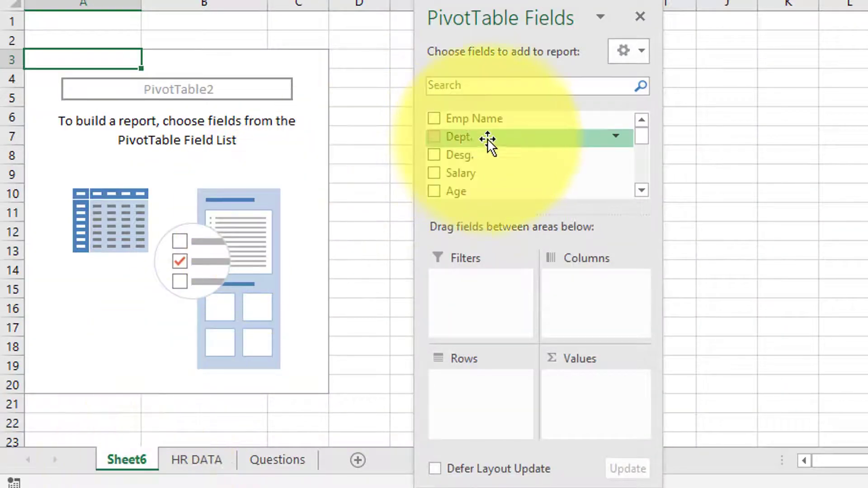
left_click_drag(490, 135, 476, 387)
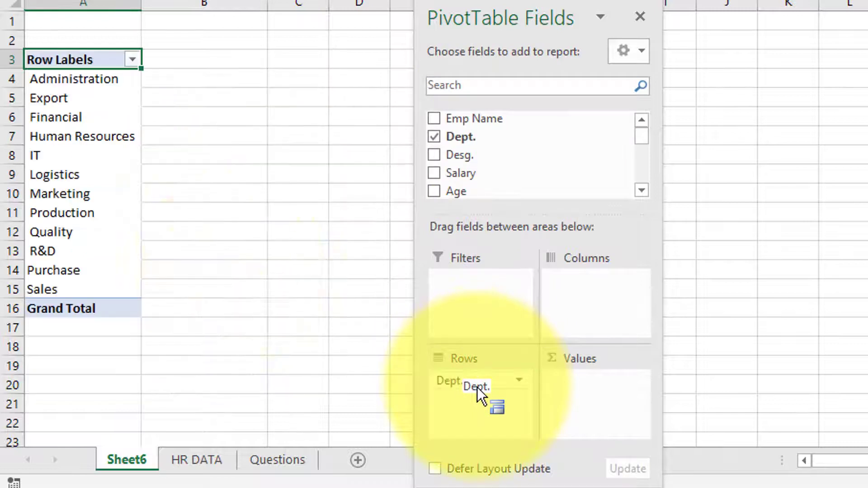
left_click_drag(105, 90, 107, 289)
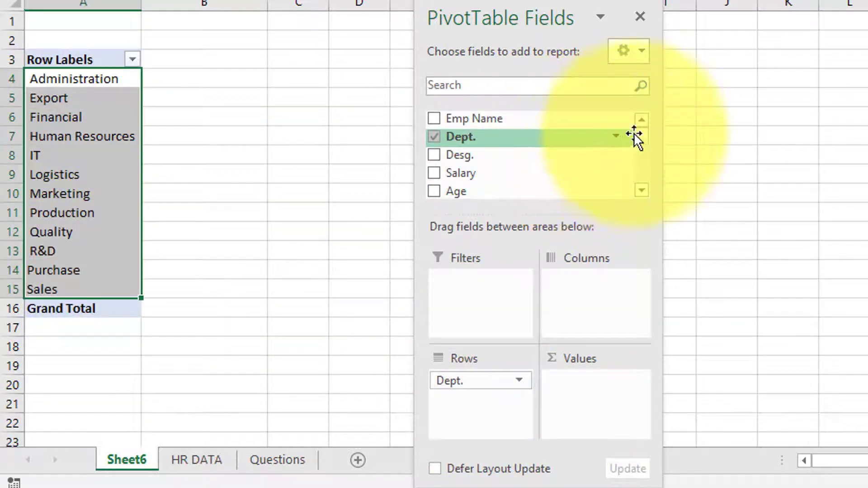
left_click_drag(641, 134, 641, 142)
left_click_drag(454, 130, 462, 129)
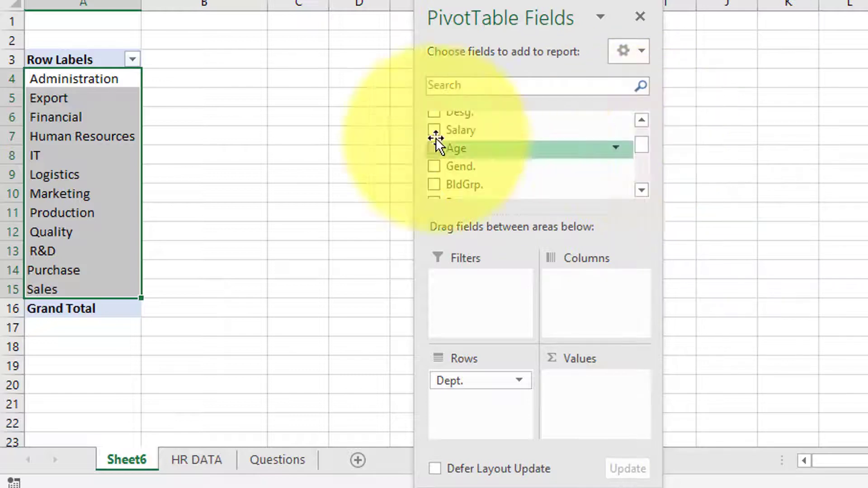
left_click_drag(451, 129, 592, 390)
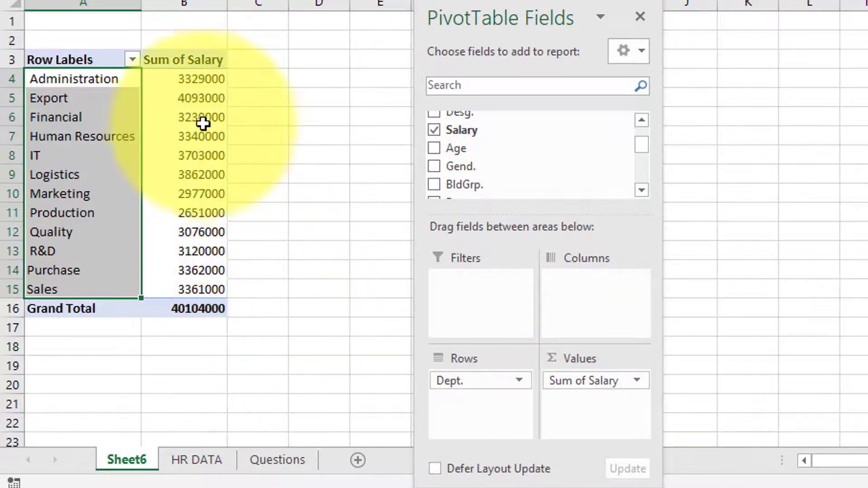
Review each department's salary sum, starting from Administration
left_click(204, 84)
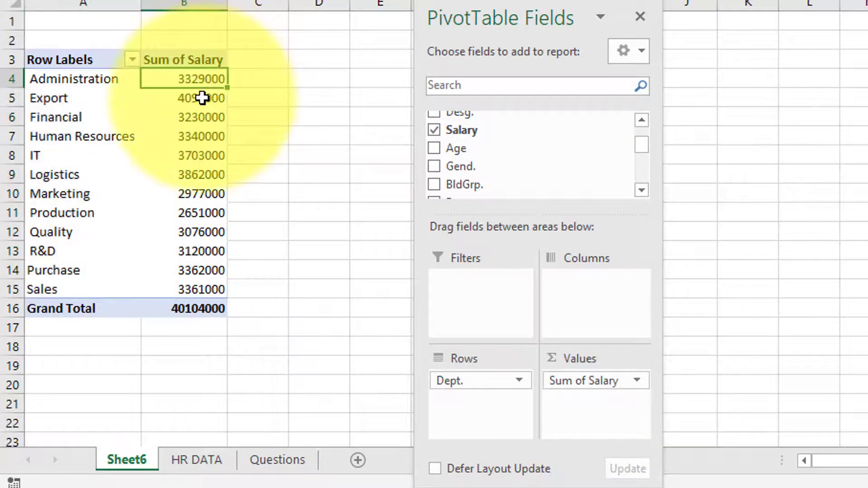
key("Down")
key("Down")
key("Down")
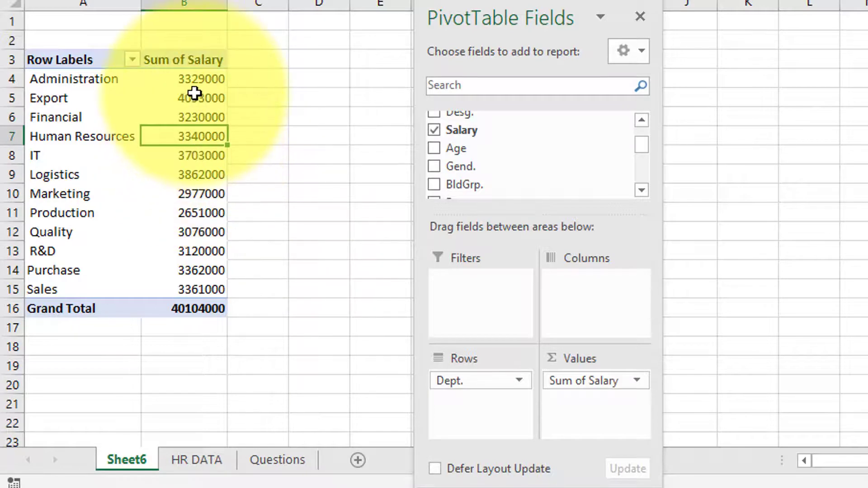
left_click(195, 82)
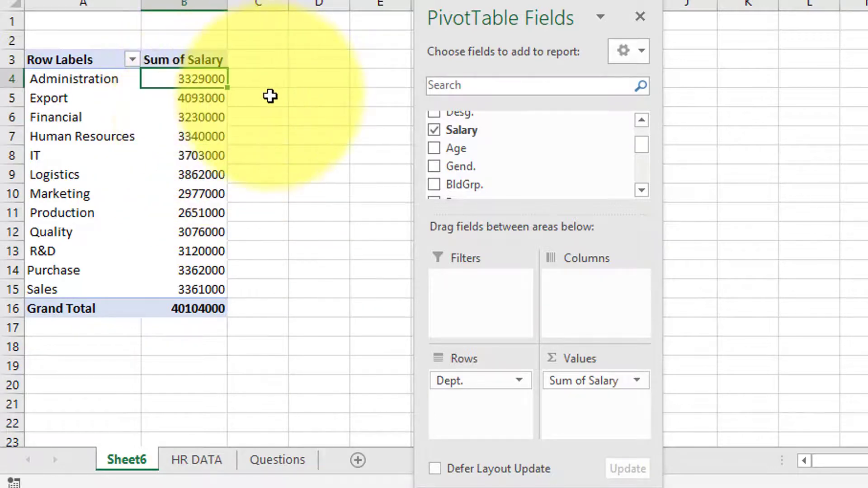
scroll(636, 155, "up", 2)
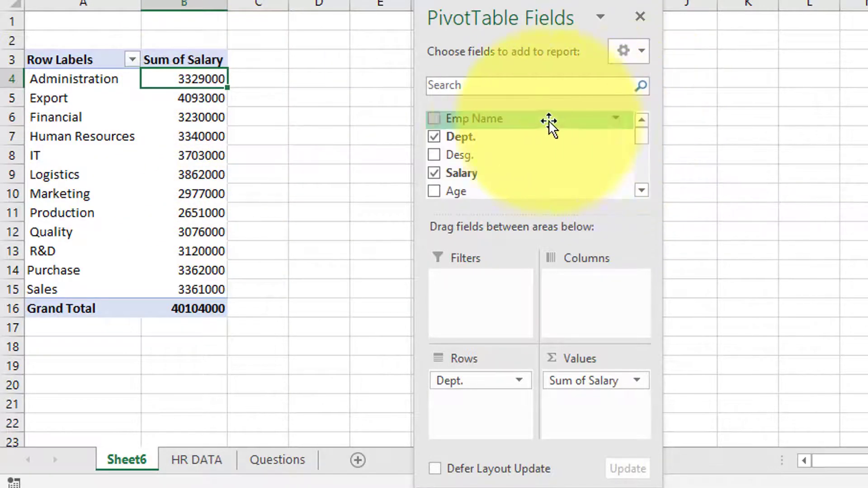
Add Emp Name to Values for employee counts, then return to the Questions sheet
mouse_move(521, 123)
left_mouse_down()
mouse_move(592, 388)
mouse_move(592, 378)
left_mouse_up()
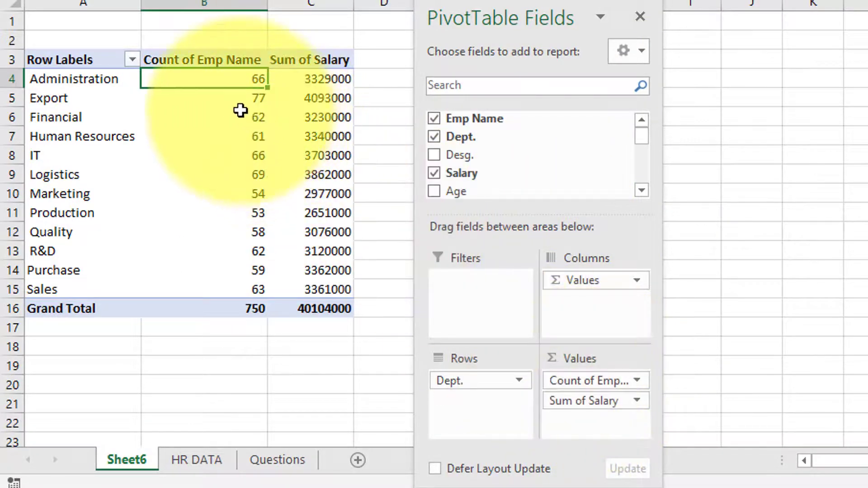
left_click(304, 80)
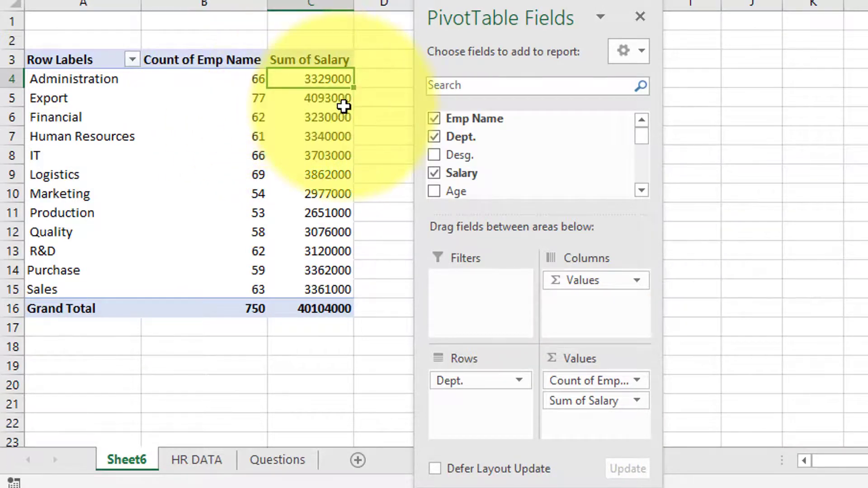
left_click(256, 457)
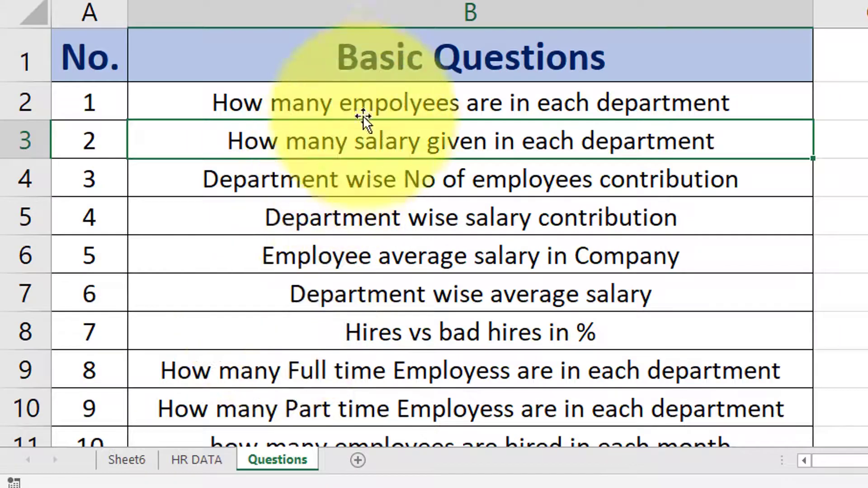
Fill cells A2:B3, questions 1 and 2 with their numbers, in yellow
mouse_move(382, 103)
left_mouse_down()
mouse_move(224, 148)
mouse_move(117, 147)
left_mouse_up()
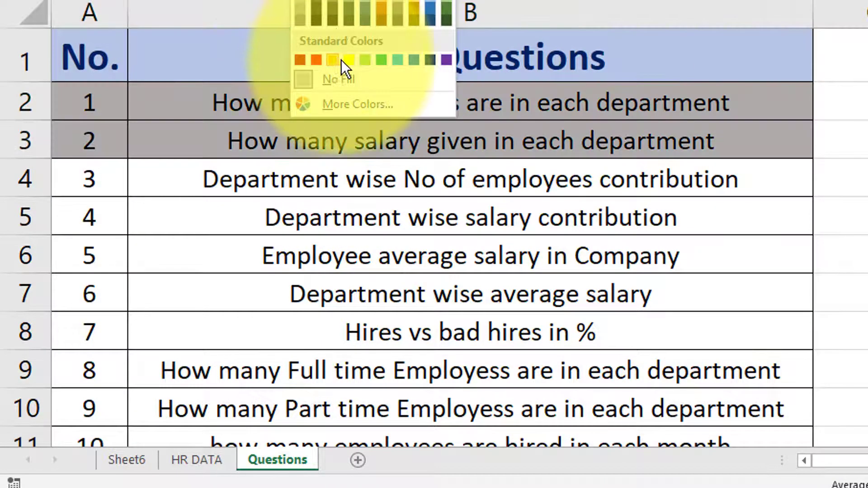
left_click(342, 60)
left_click(331, 185)
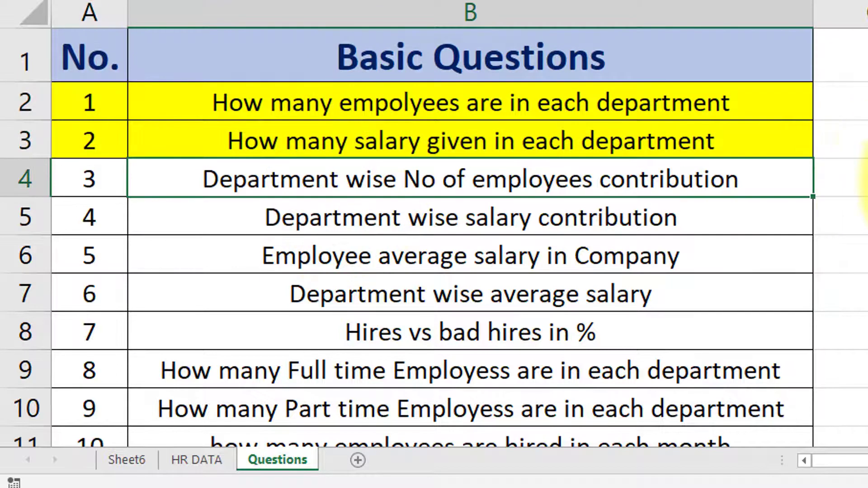